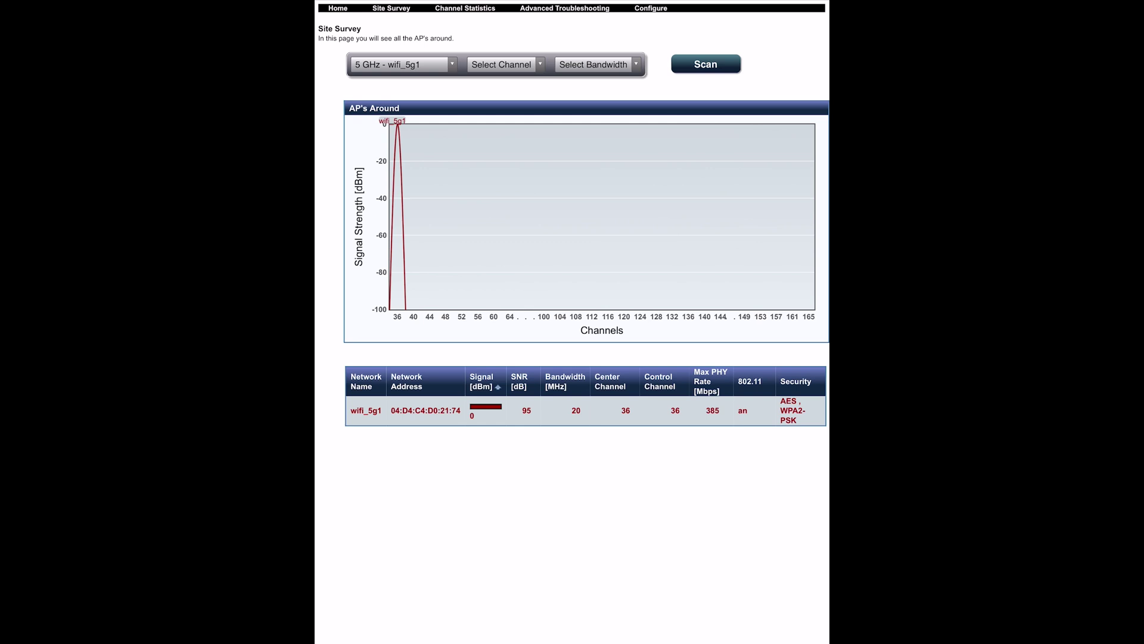
Step: Run a site survey scan with the 2.4 GHz - wifi_2g network selected, and switch the survey back to 5 GHz - wifi_5g1
{"action": "left_click", "coordinate": [403, 65]}
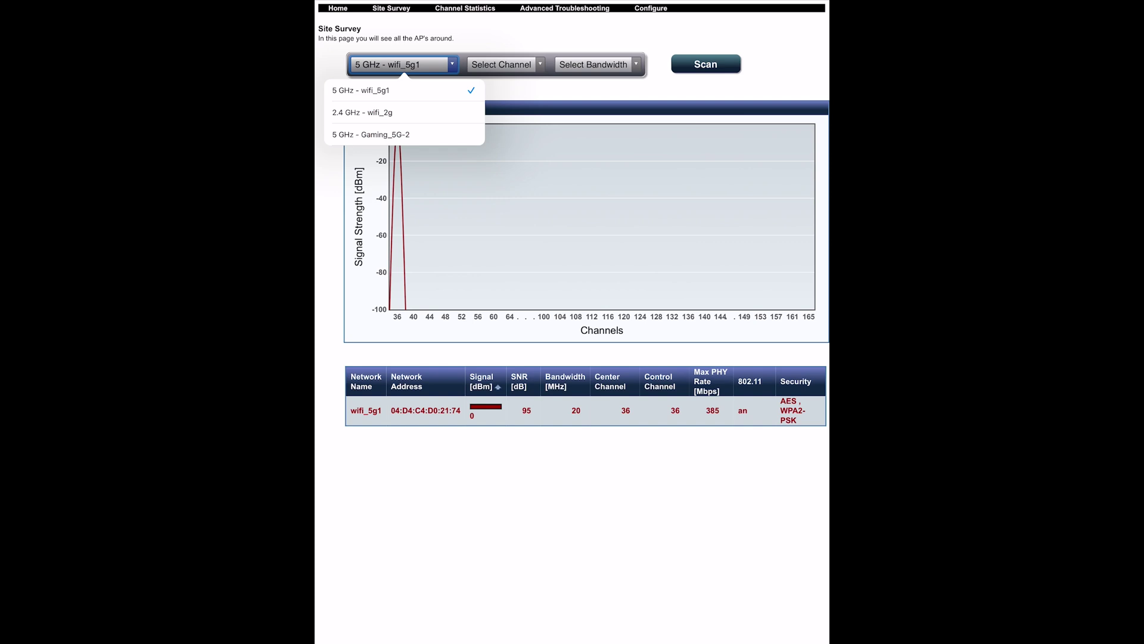
{"action": "left_click", "coordinate": [370, 113]}
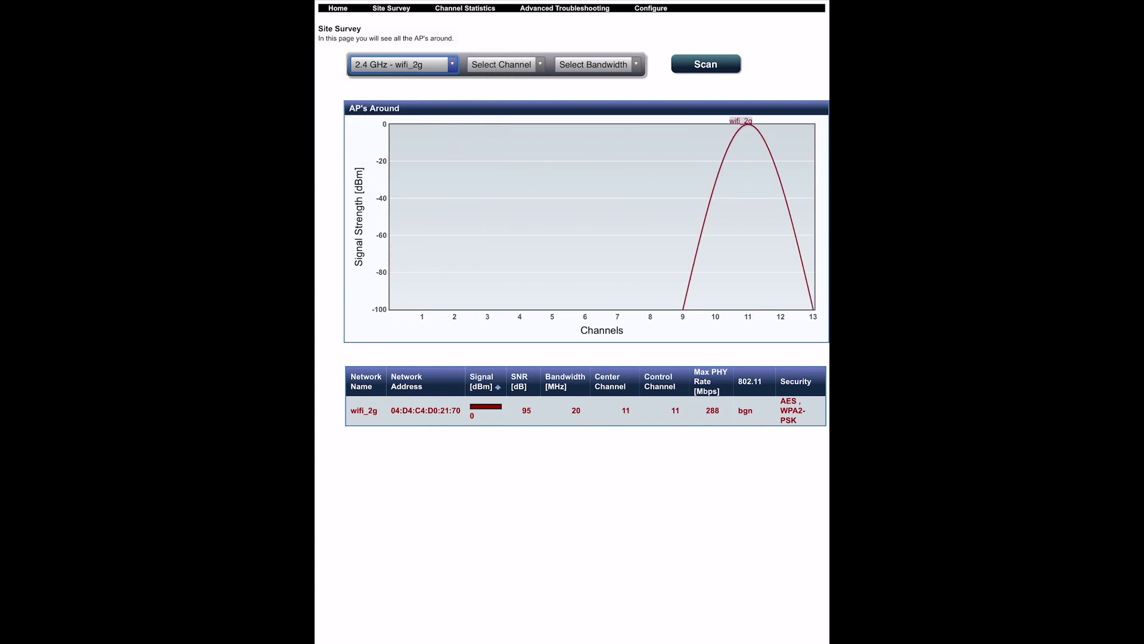
{"action": "left_click", "coordinate": [705, 64]}
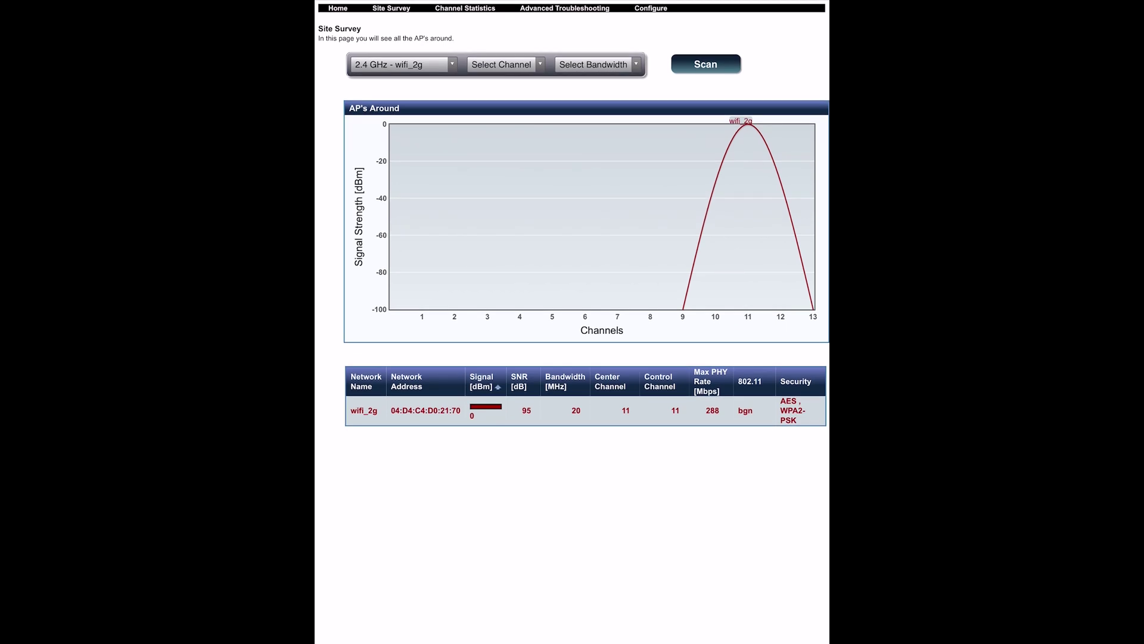
{"action": "left_click", "coordinate": [402, 64]}
{"action": "left_click", "coordinate": [360, 90]}
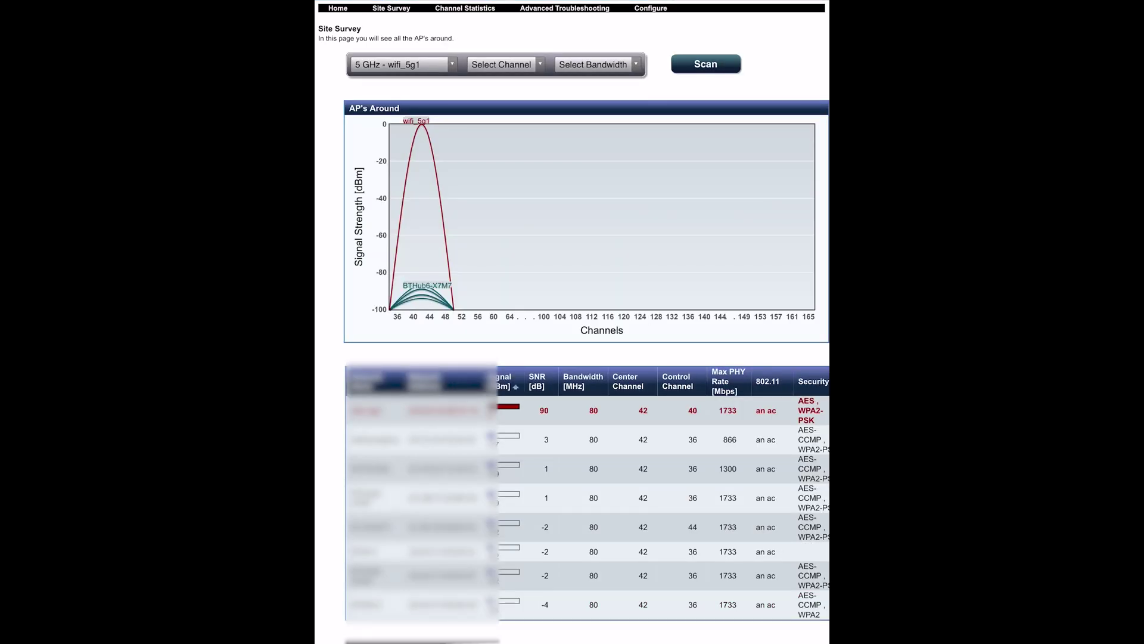
Step: Show the survey results for 2.4 GHz - wifi_2g and examine the signal graph and the list of surrounding access points
{"action": "left_click", "coordinate": [402, 65]}
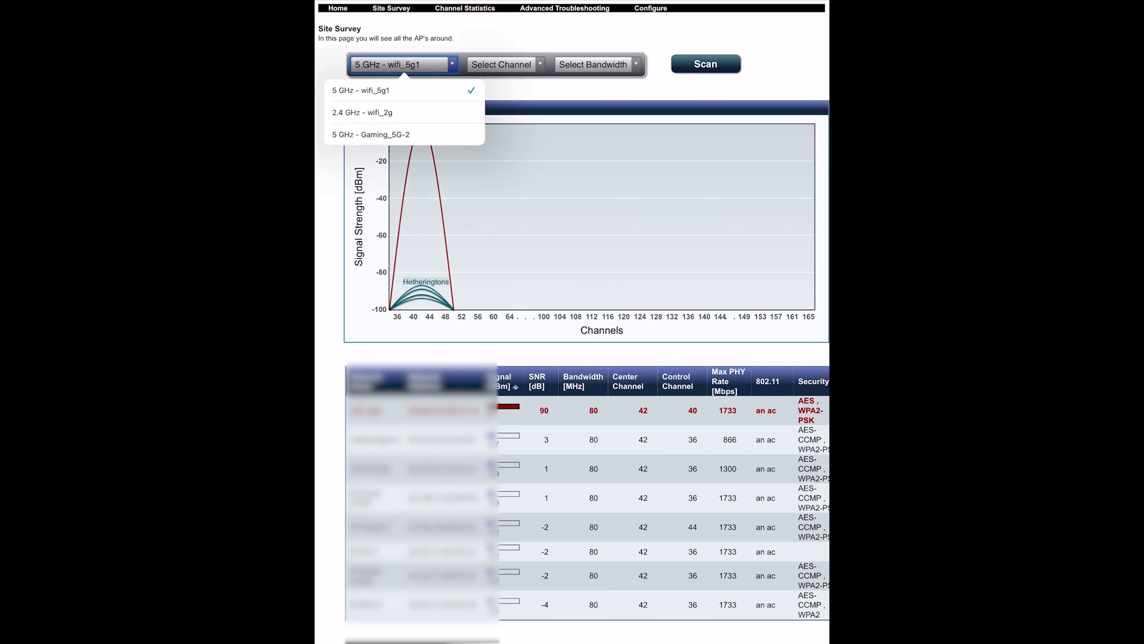
{"action": "left_click", "coordinate": [362, 112]}
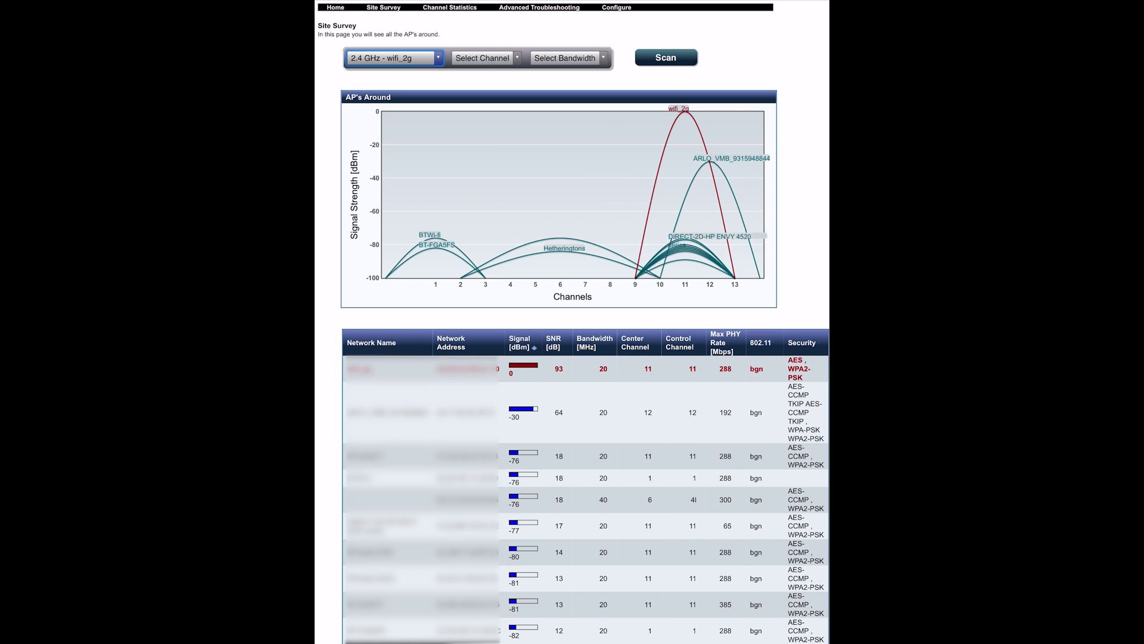
{"action": "scroll", "coordinate": [572, 322], "scroll_direction": "down", "scroll_amount": 3}
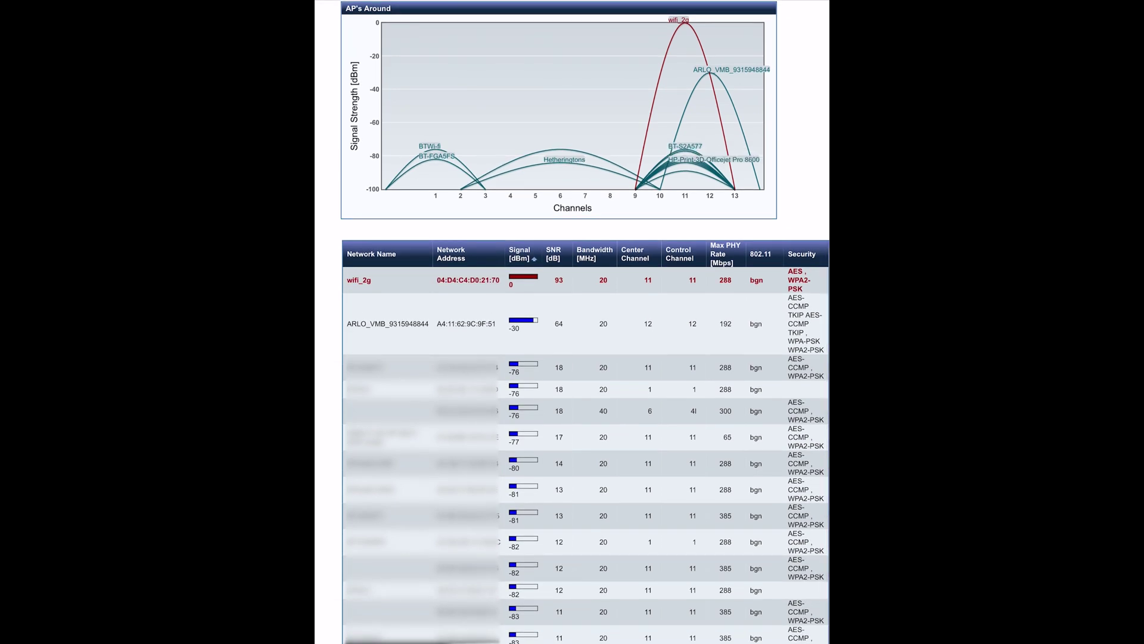
{"action": "scroll", "coordinate": [585, 322], "scroll_direction": "down", "scroll_amount": 2}
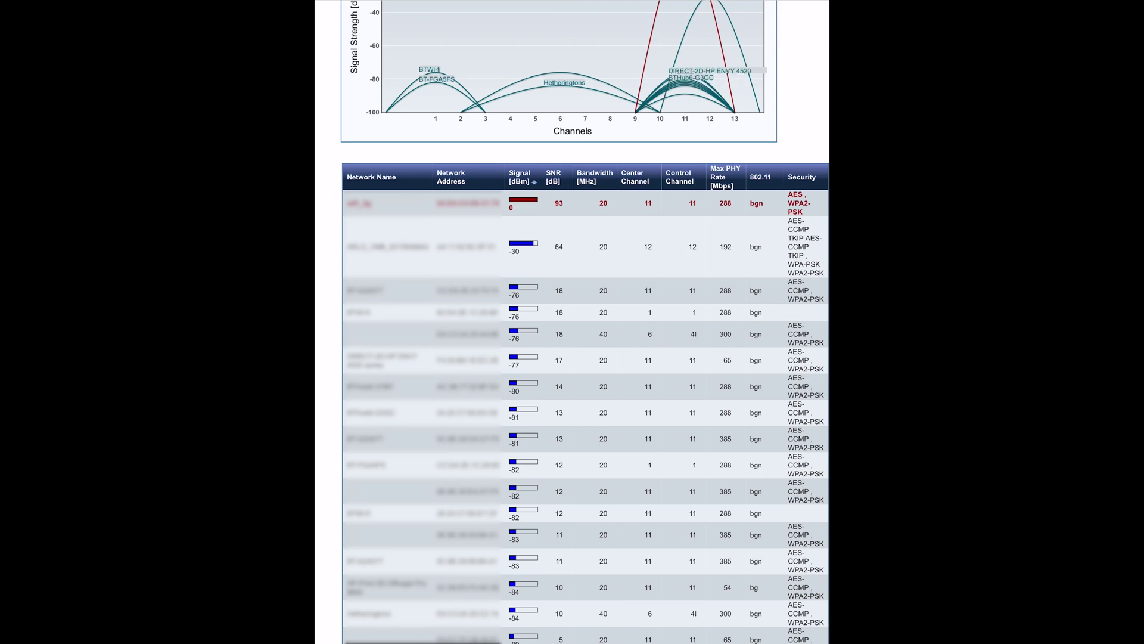
{"action": "scroll", "coordinate": [572, 322], "scroll_direction": "up", "scroll_amount": 2}
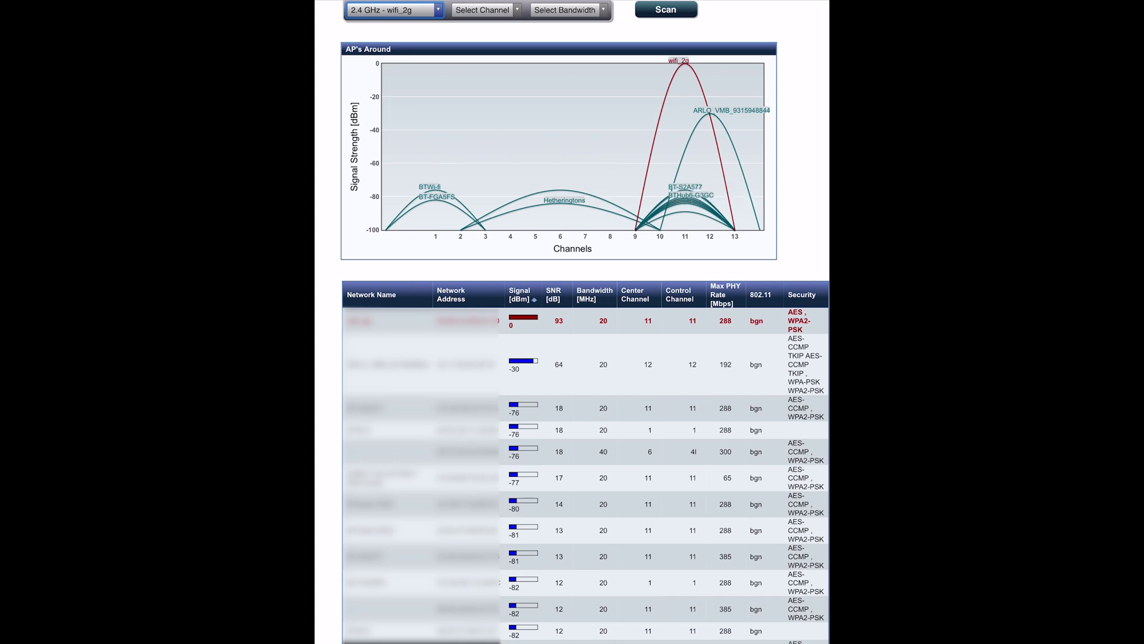
{"action": "scroll", "coordinate": [572, 322], "scroll_direction": "down", "scroll_amount": 3}
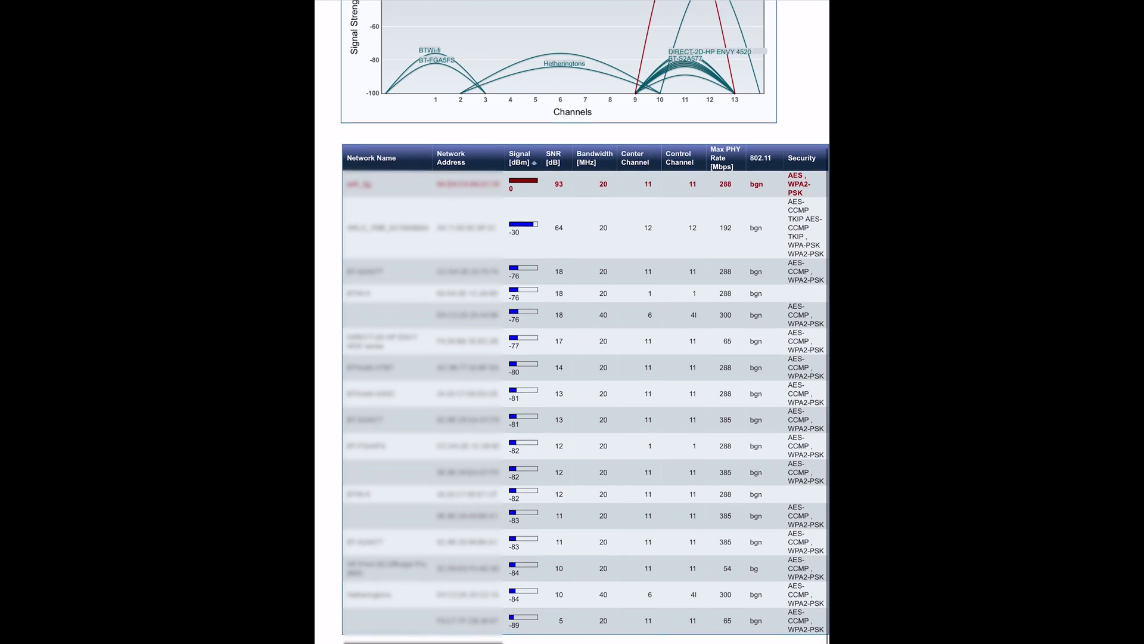
{"action": "scroll", "coordinate": [572, 322], "scroll_direction": "up", "scroll_amount": 2}
{"action": "scroll", "coordinate": [573, 322], "scroll_direction": "up", "scroll_amount": 1}
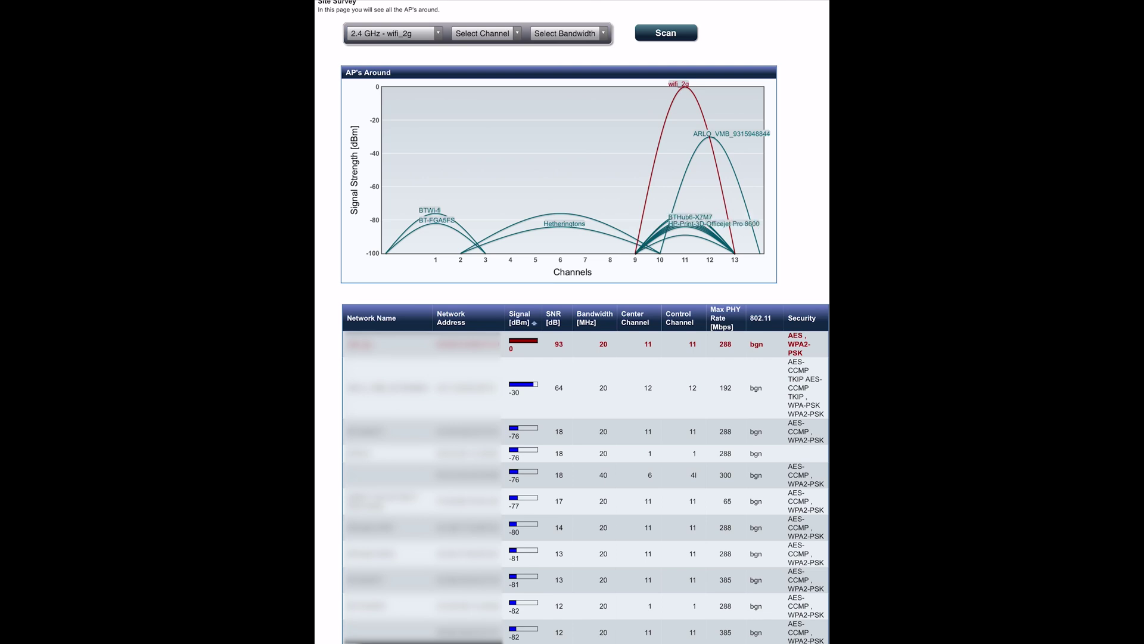
Step: Filter the 2.4 GHz survey by channel 2, 3, 1 and 6 in turn, and clear the channel filter
{"action": "left_click", "coordinate": [482, 33]}
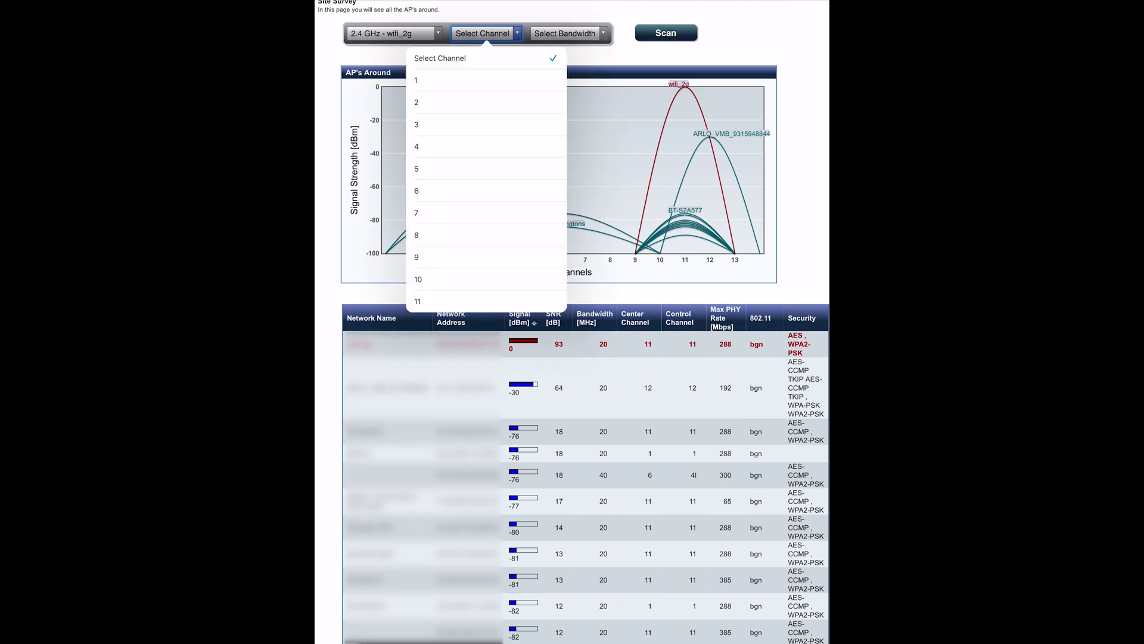
{"action": "left_click", "coordinate": [416, 102]}
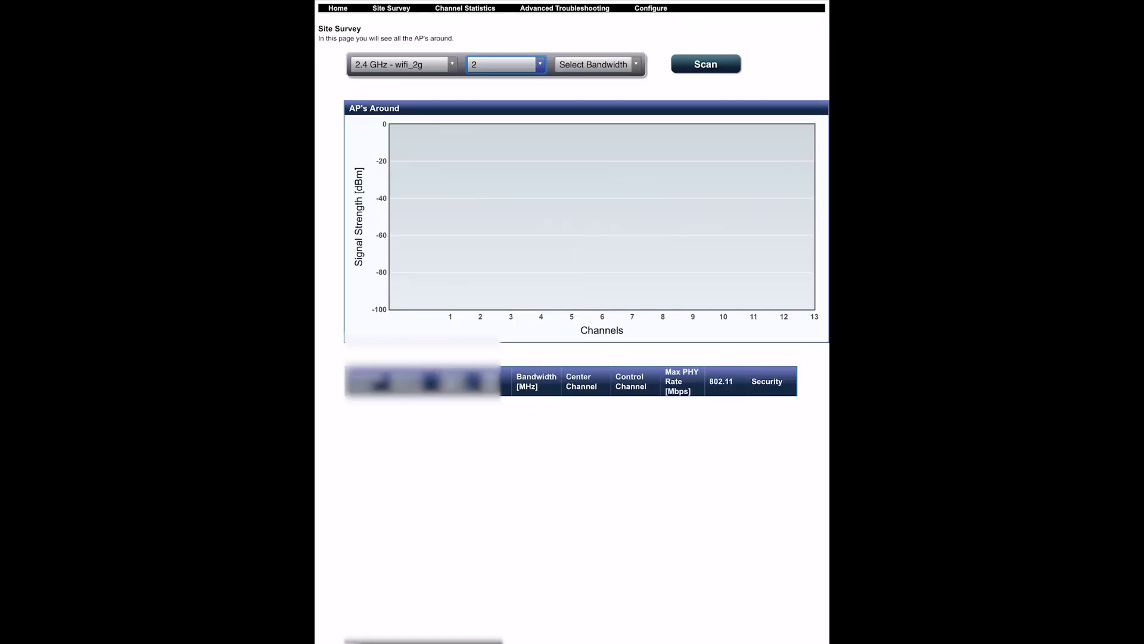
{"action": "left_click", "coordinate": [506, 64]}
{"action": "left_click", "coordinate": [453, 157]}
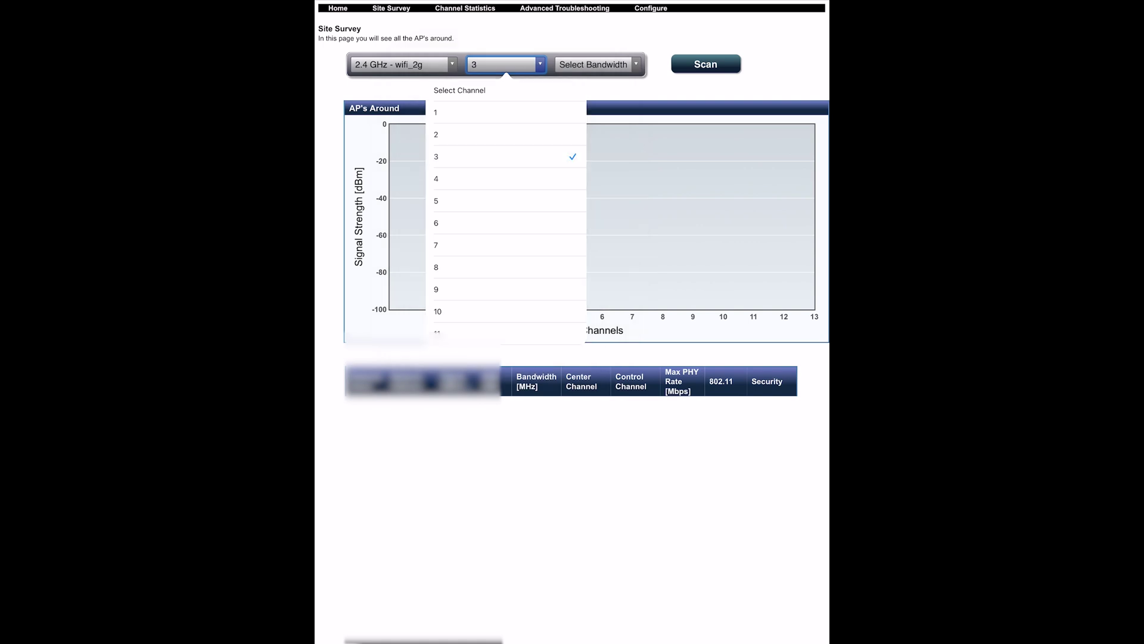
{"action": "left_click", "coordinate": [506, 64]}
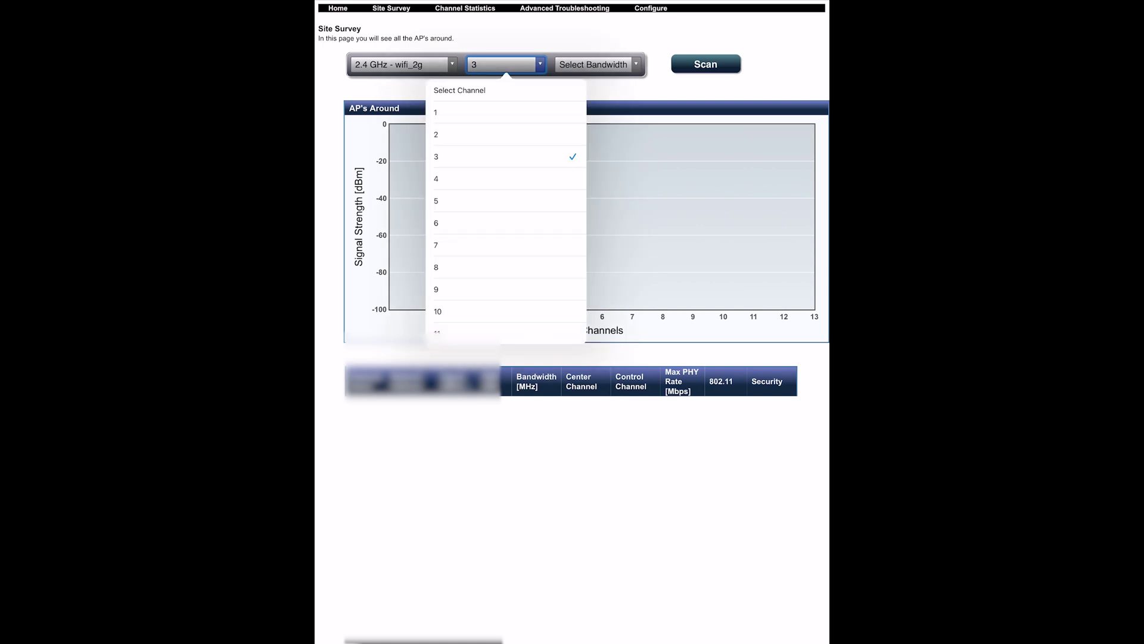
{"action": "left_click", "coordinate": [453, 112]}
{"action": "left_click", "coordinate": [506, 64]}
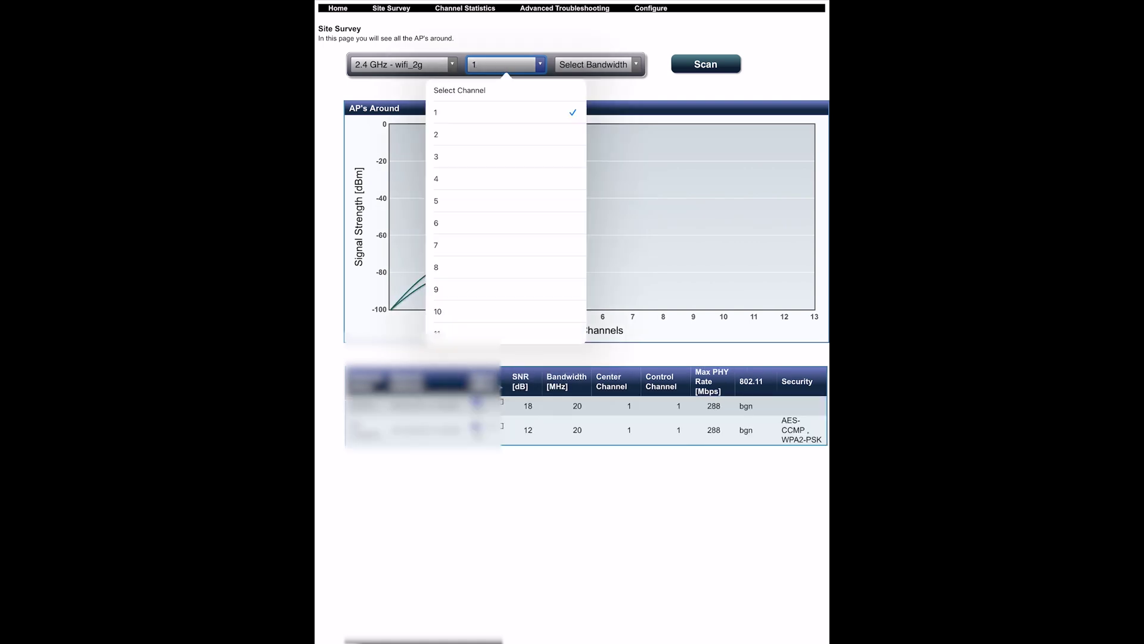
{"action": "left_click", "coordinate": [453, 223]}
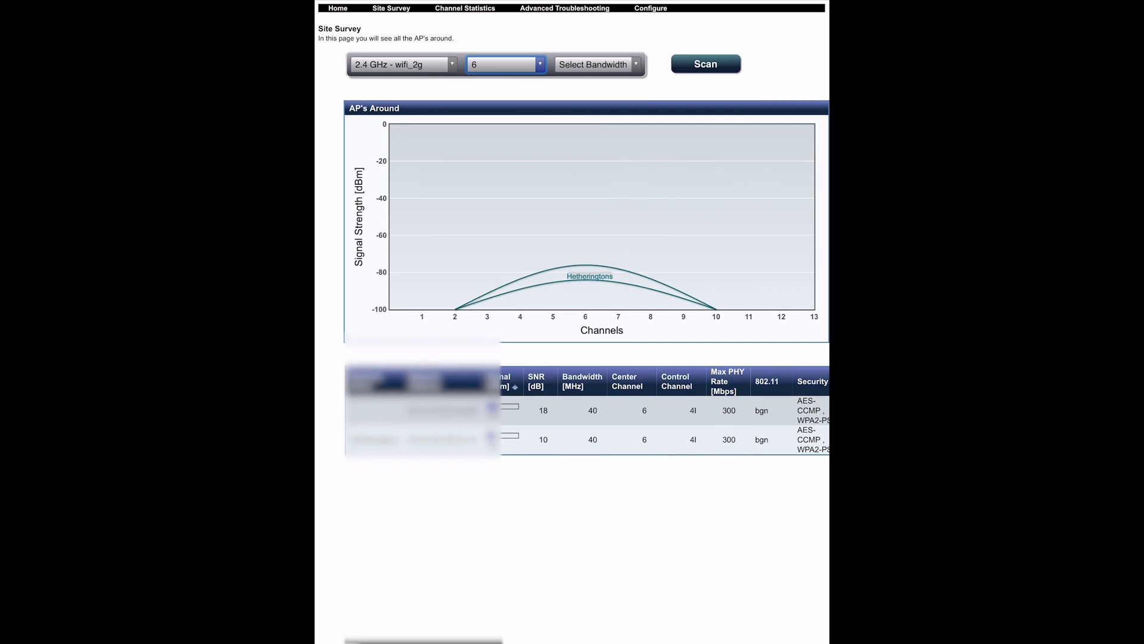
{"action": "left_click", "coordinate": [506, 65]}
{"action": "left_click", "coordinate": [459, 90]}
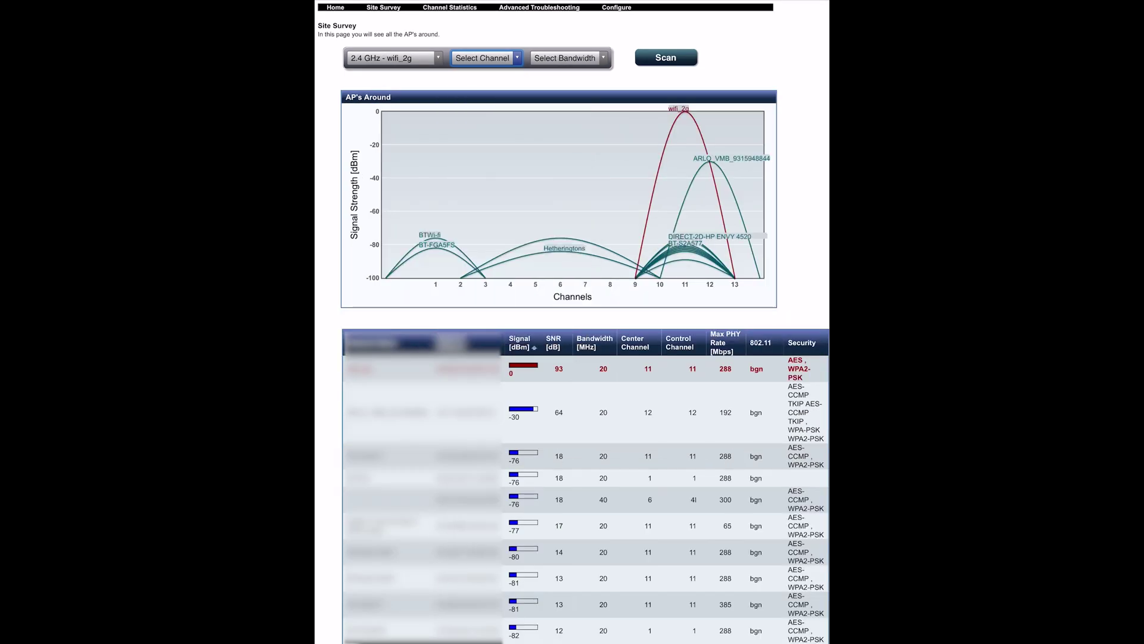
Step: Filter the 2.4 GHz survey by bandwidth 20, 40, 80 and 160 in turn, and clear the bandwidth filter
{"action": "left_click", "coordinate": [565, 58]}
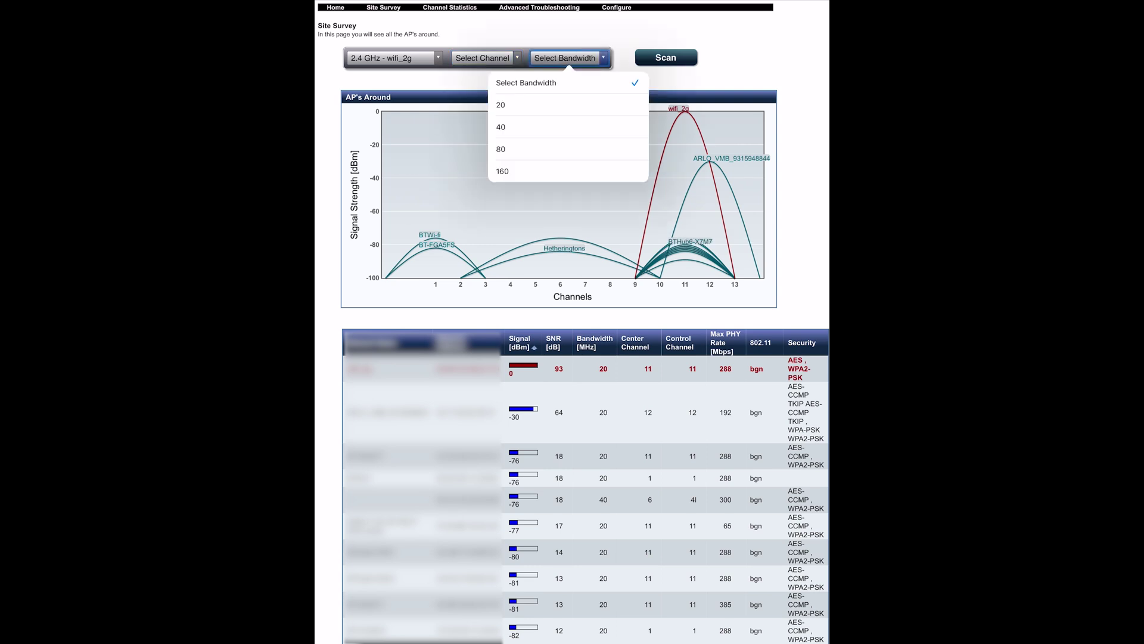
{"action": "left_click", "coordinate": [500, 104]}
{"action": "left_click", "coordinate": [565, 58]}
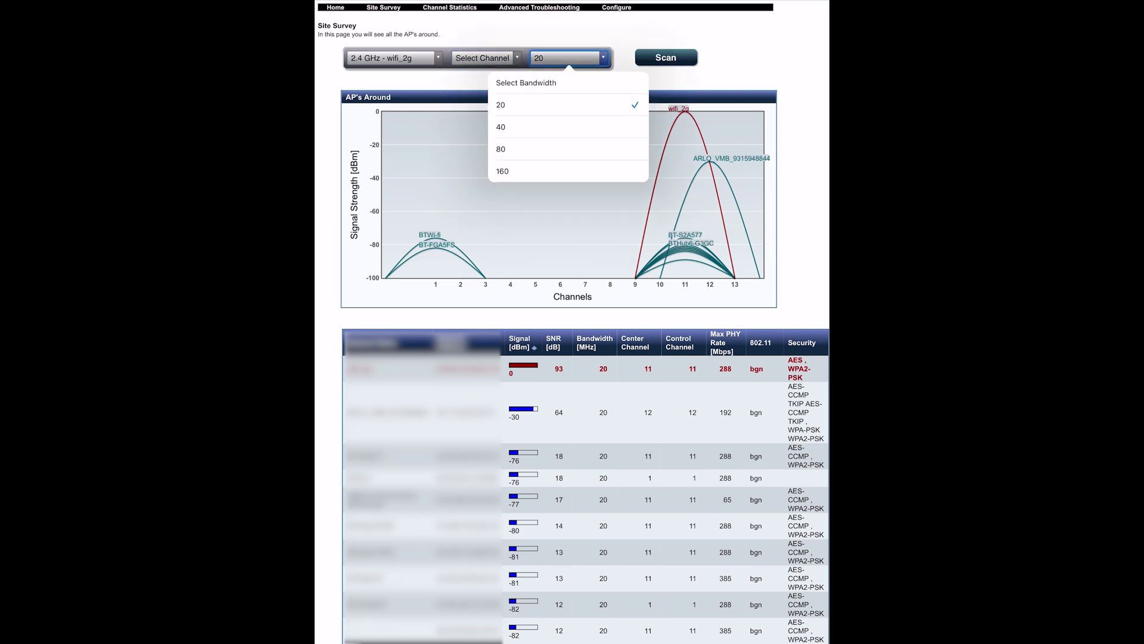
{"action": "left_click", "coordinate": [500, 127]}
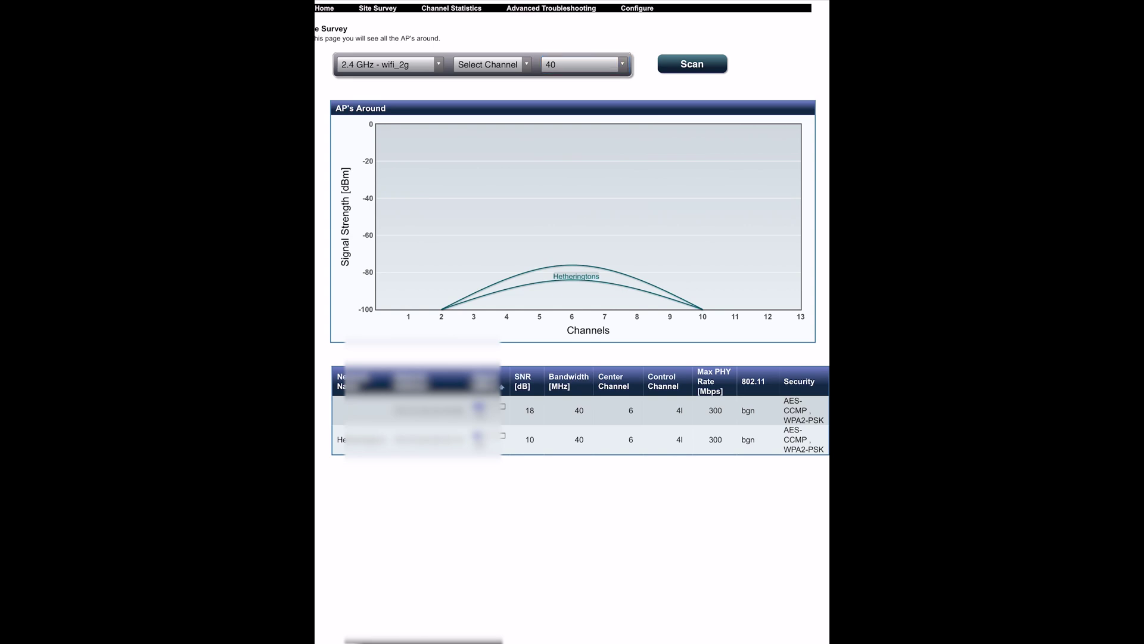
{"action": "left_click", "coordinate": [584, 65]}
{"action": "left_click", "coordinate": [516, 156]}
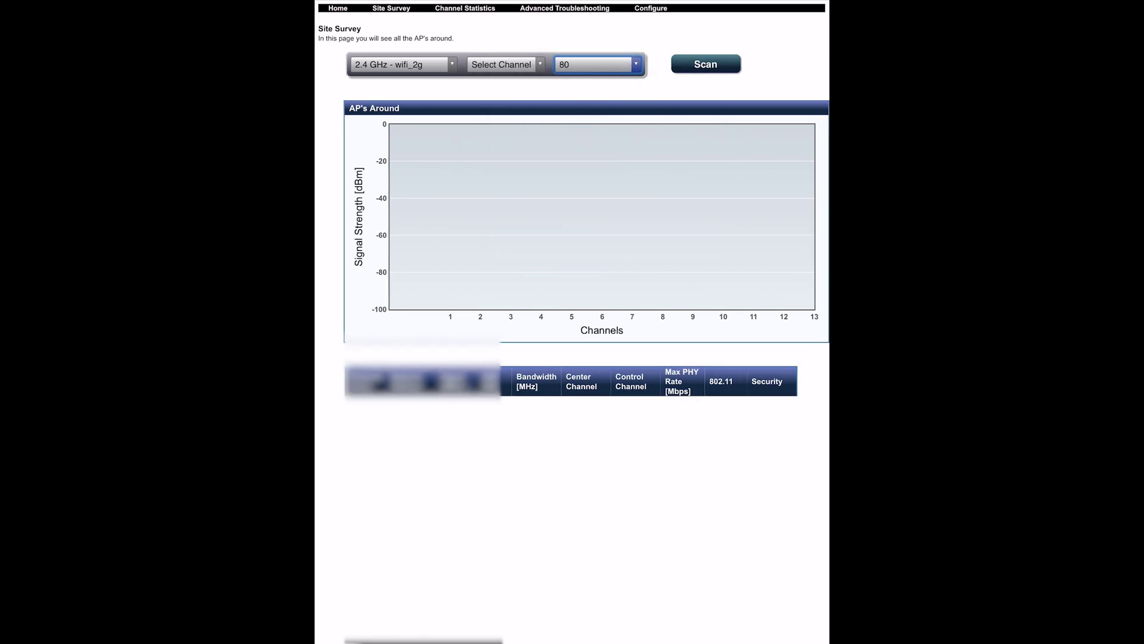
{"action": "left_click", "coordinate": [596, 64]}
{"action": "left_click", "coordinate": [532, 178]}
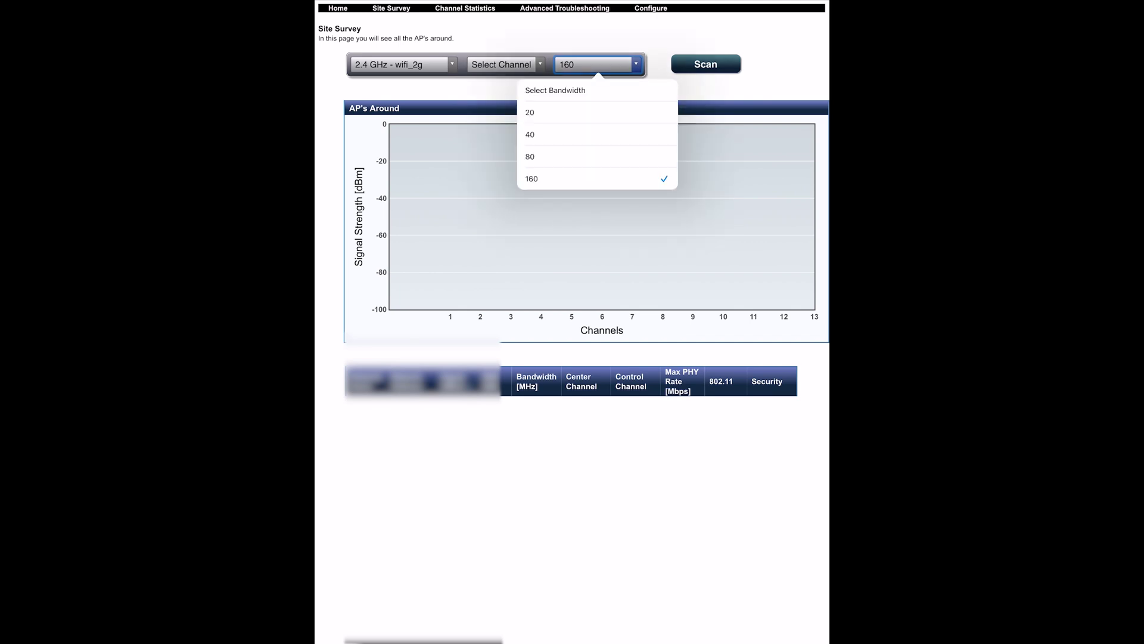
{"action": "left_click", "coordinate": [554, 90]}
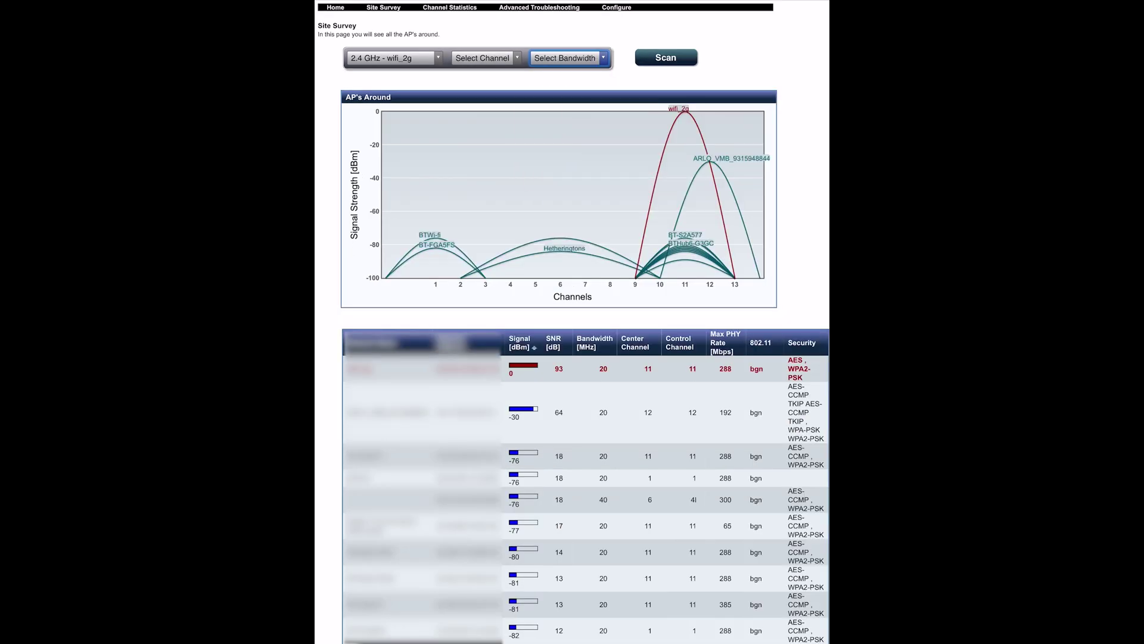
Step: Show the survey results for 5 GHz - Gaming_5G-2 and review the available channel and bandwidth filter options without choosing any
{"action": "left_click", "coordinate": [393, 58]}
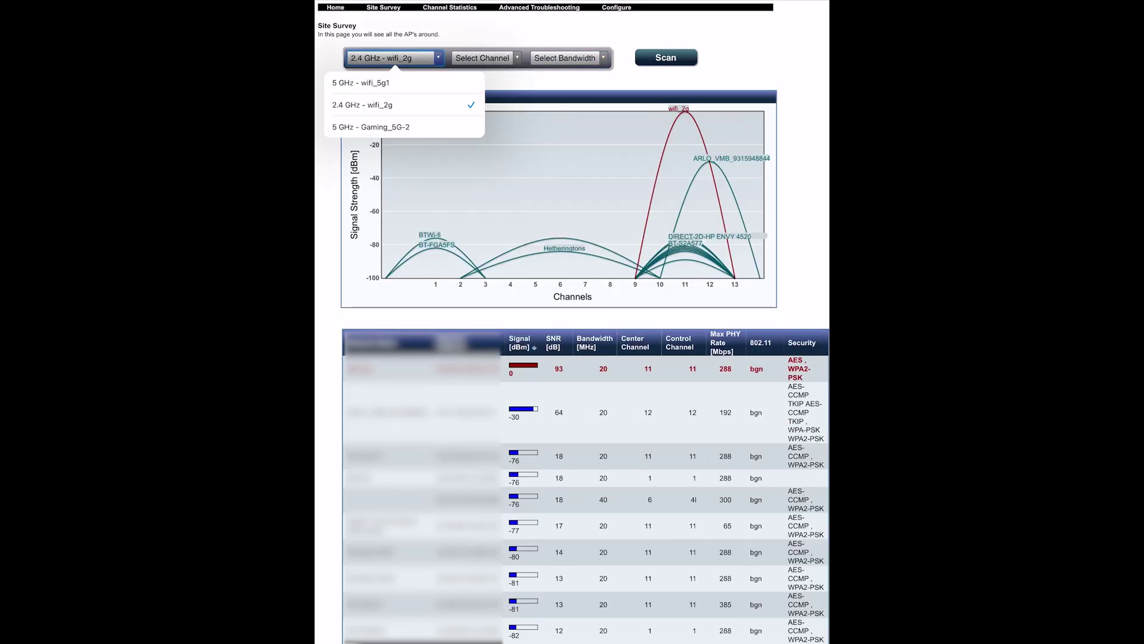
{"action": "left_click", "coordinate": [371, 127]}
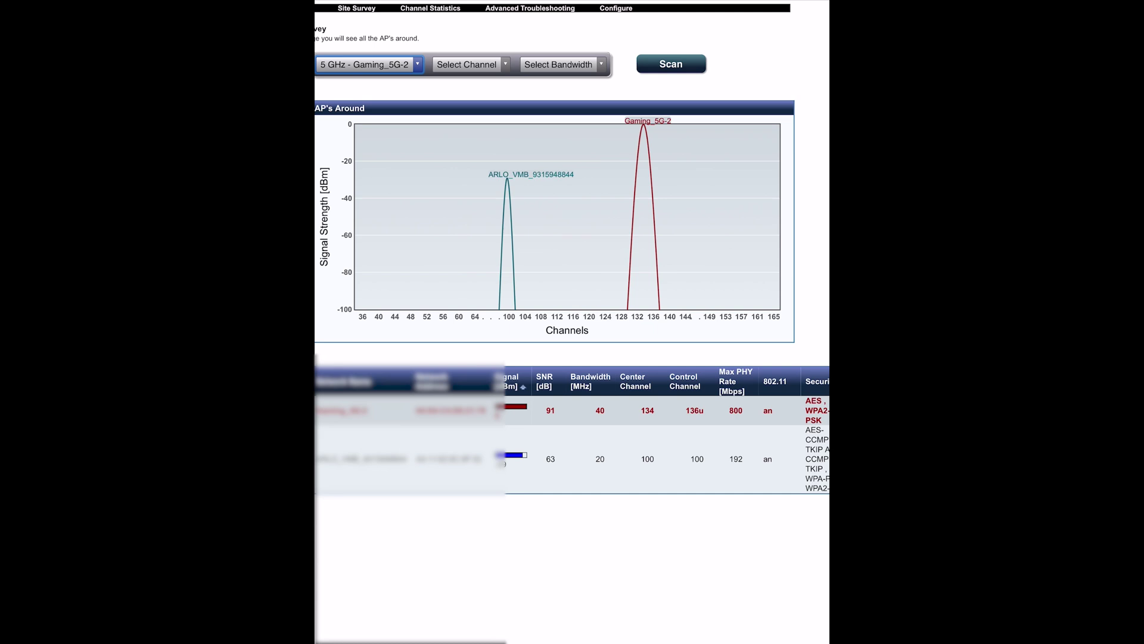
{"action": "left_click", "coordinate": [471, 64]}
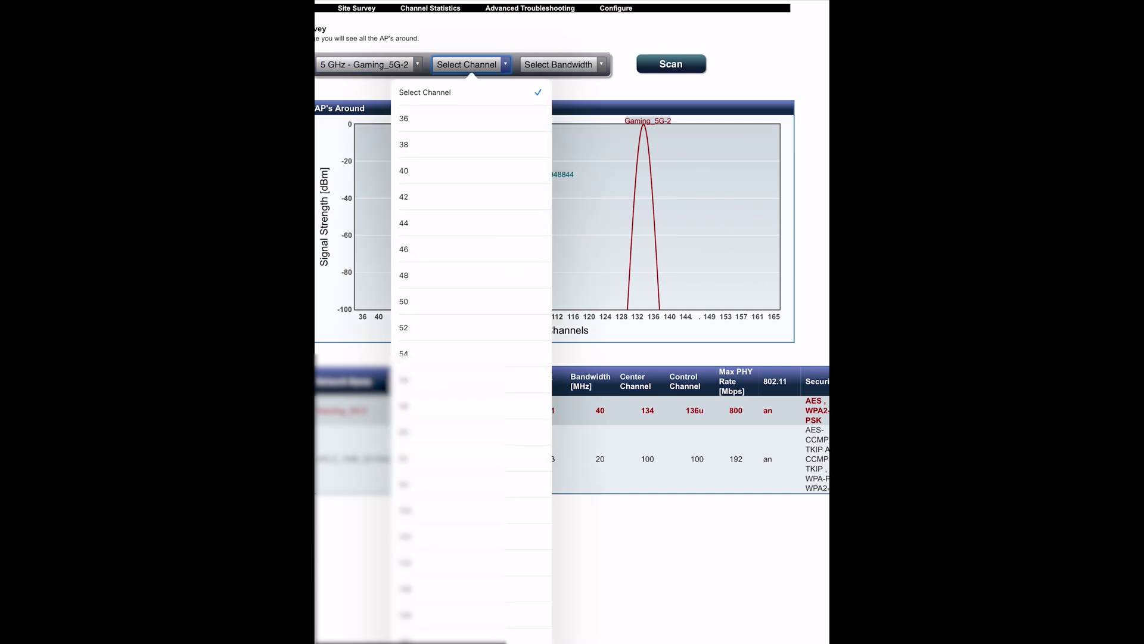
{"action": "left_click", "coordinate": [558, 64]}
{"action": "left_click", "coordinate": [559, 64]}
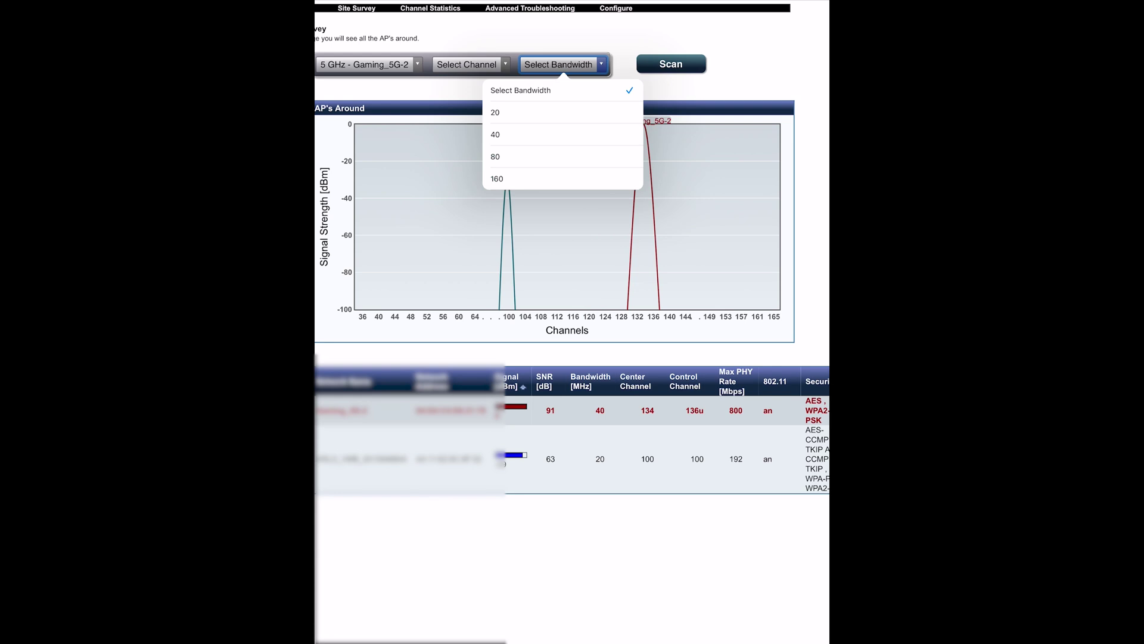
{"action": "key", "text": "Escape"}
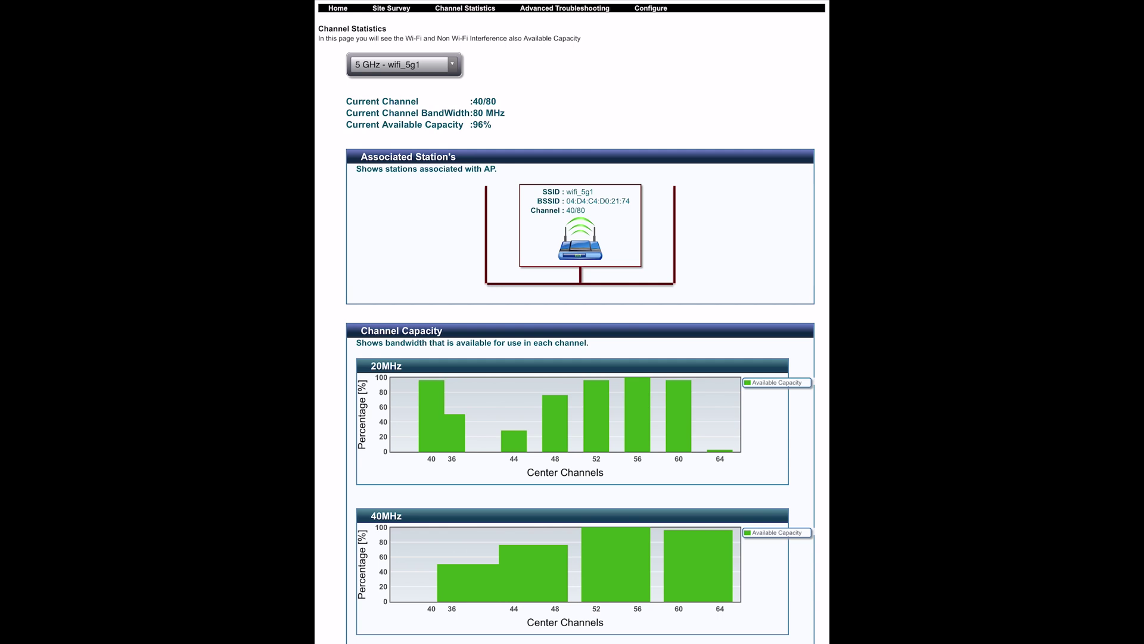
Step: Show the channel statistics for 5 GHz - Gaming_5G-2 and review the associated stations and the 20, 40 and 80 MHz channel capacity charts
{"action": "left_click", "coordinate": [405, 65]}
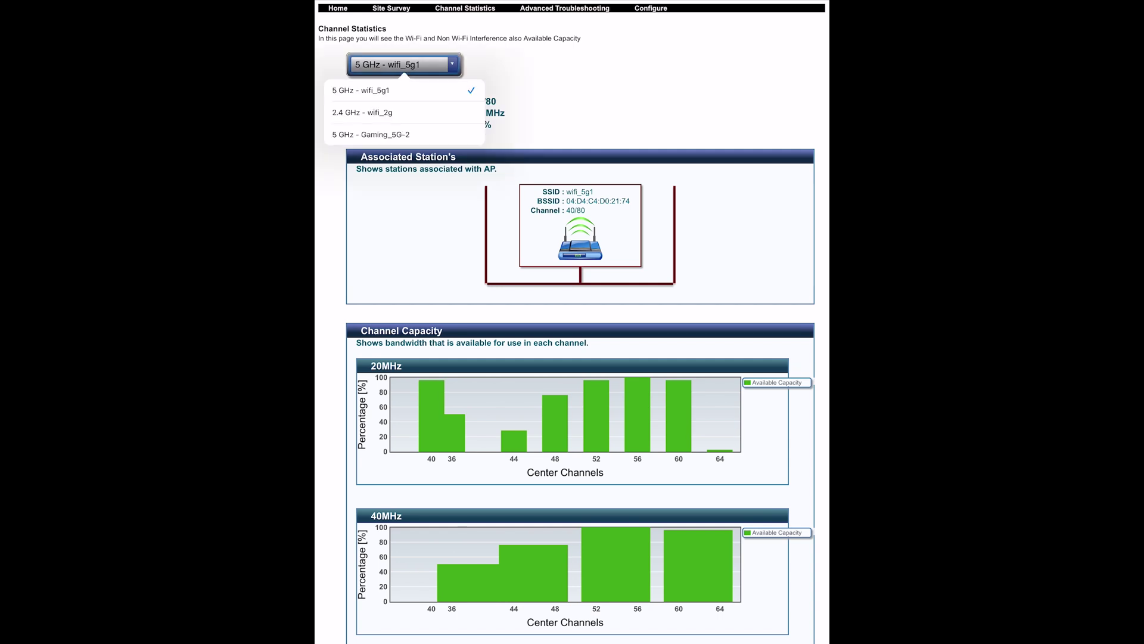
{"action": "left_click", "coordinate": [371, 134]}
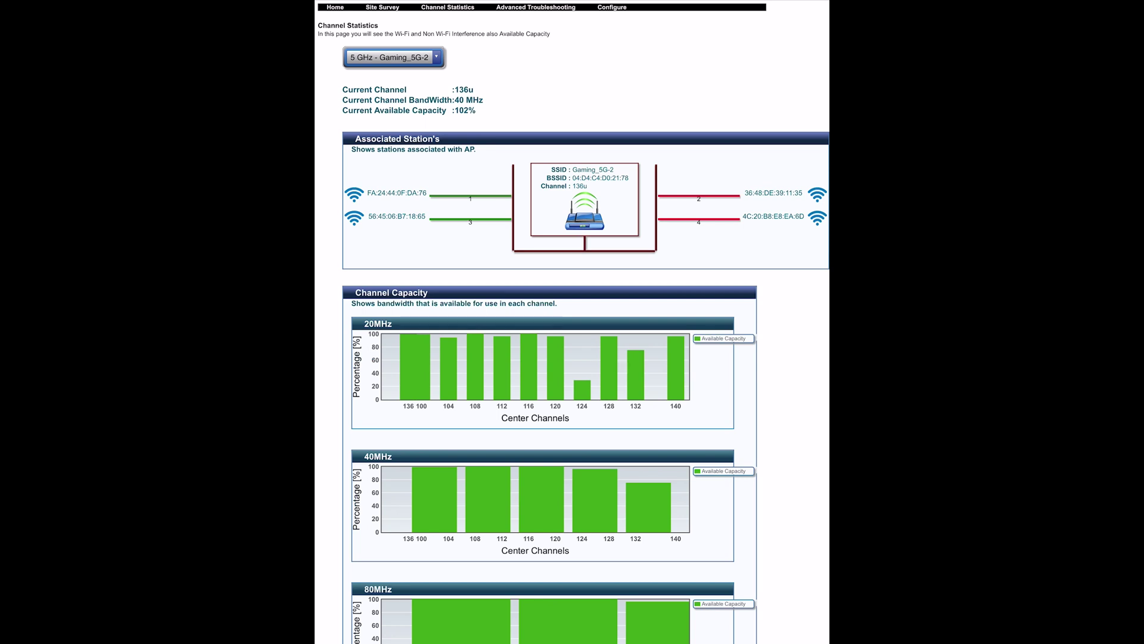
{"action": "scroll", "coordinate": [572, 322], "scroll_direction": "down", "scroll_amount": 1}
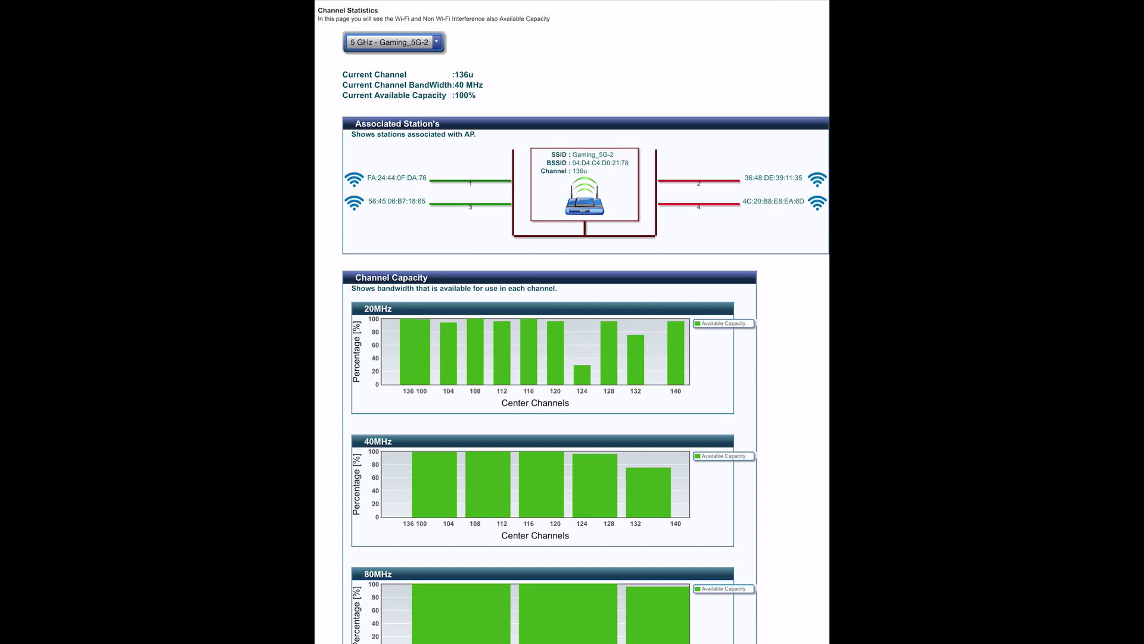
{"action": "scroll", "coordinate": [573, 321], "scroll_direction": "down", "scroll_amount": 3}
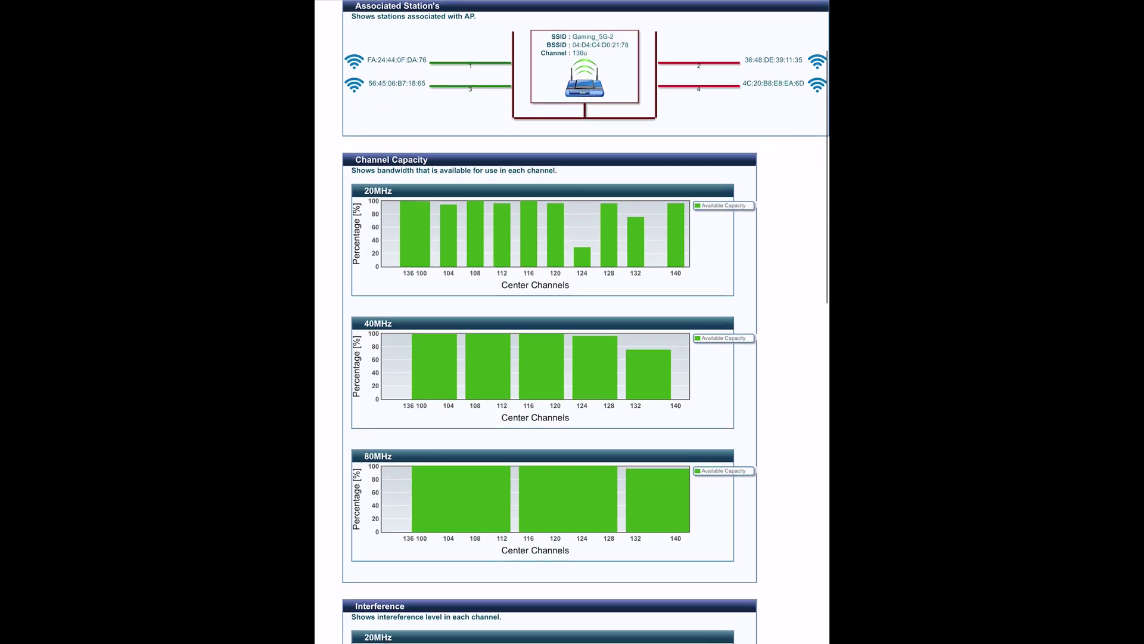
{"action": "scroll", "coordinate": [586, 322], "scroll_direction": "down", "scroll_amount": 2}
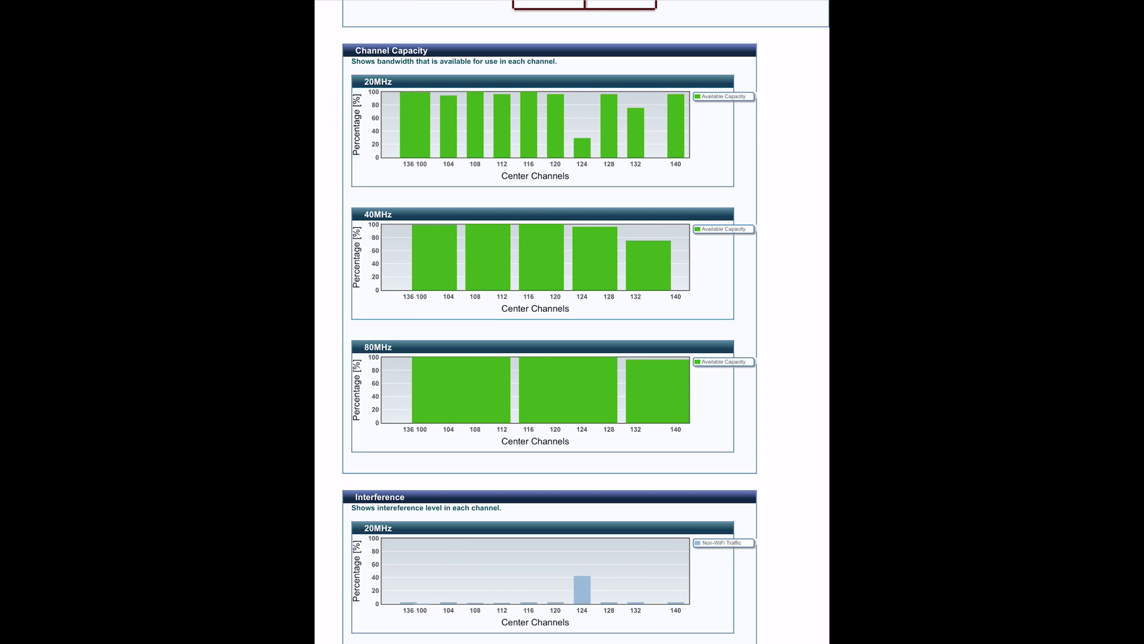
{"action": "scroll", "coordinate": [585, 322], "scroll_direction": "down", "scroll_amount": 1}
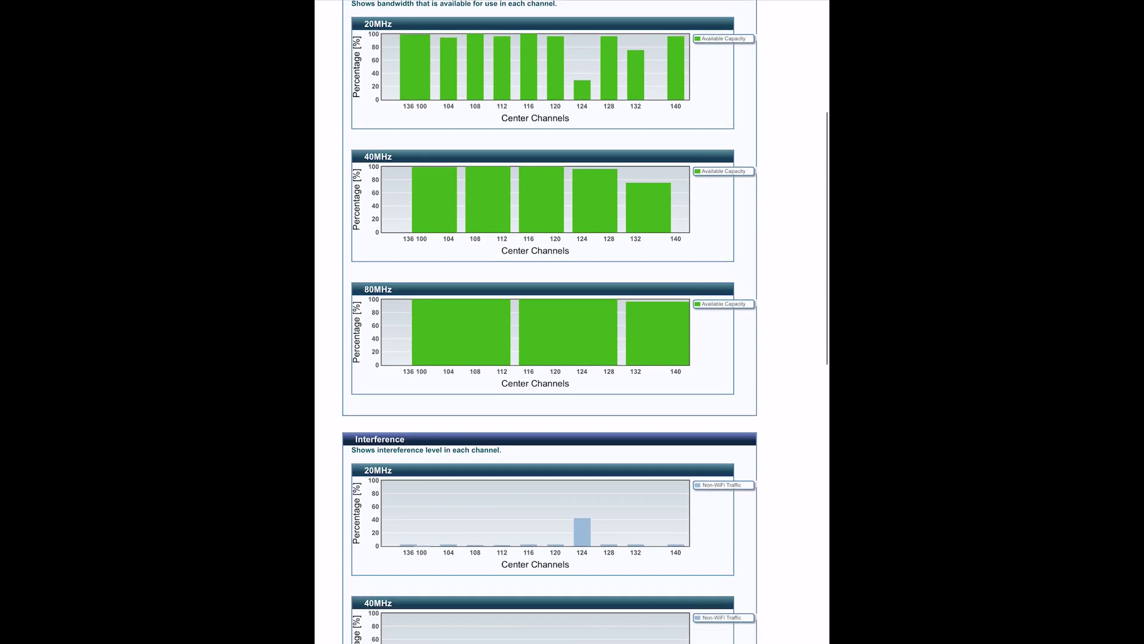
{"action": "scroll", "coordinate": [550, 322], "scroll_direction": "down", "scroll_amount": 1}
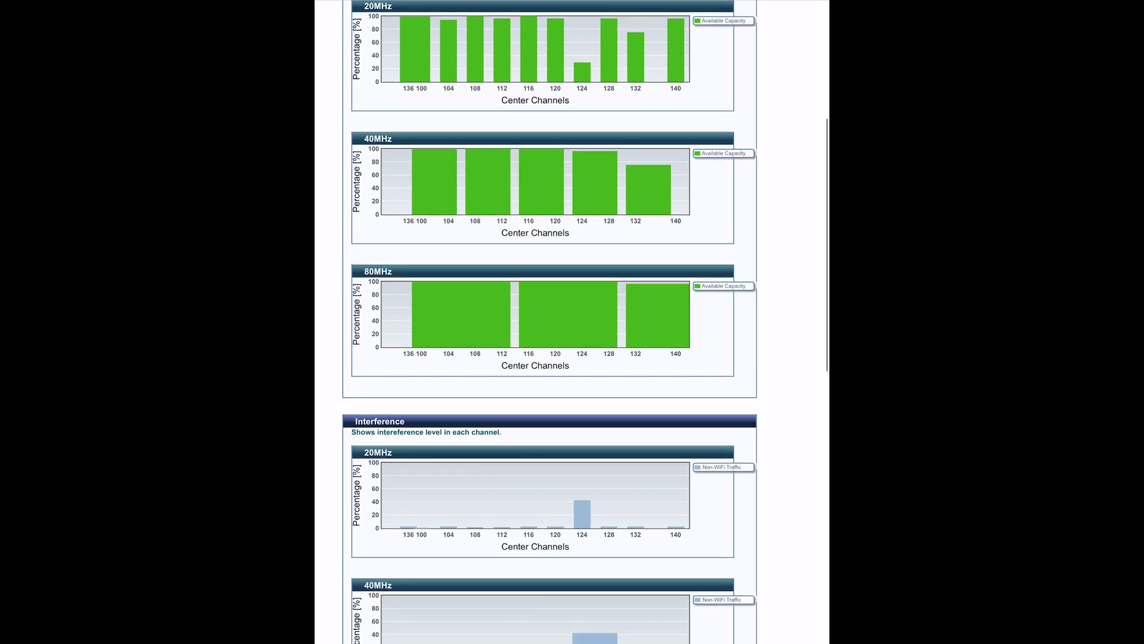
Step: Examine the Gaming_5G-2 interference and adjacent-channel charts at 20, 40 and 80 MHz, and the channel distribution graph
{"action": "scroll", "coordinate": [549, 322], "scroll_direction": "down", "scroll_amount": 5}
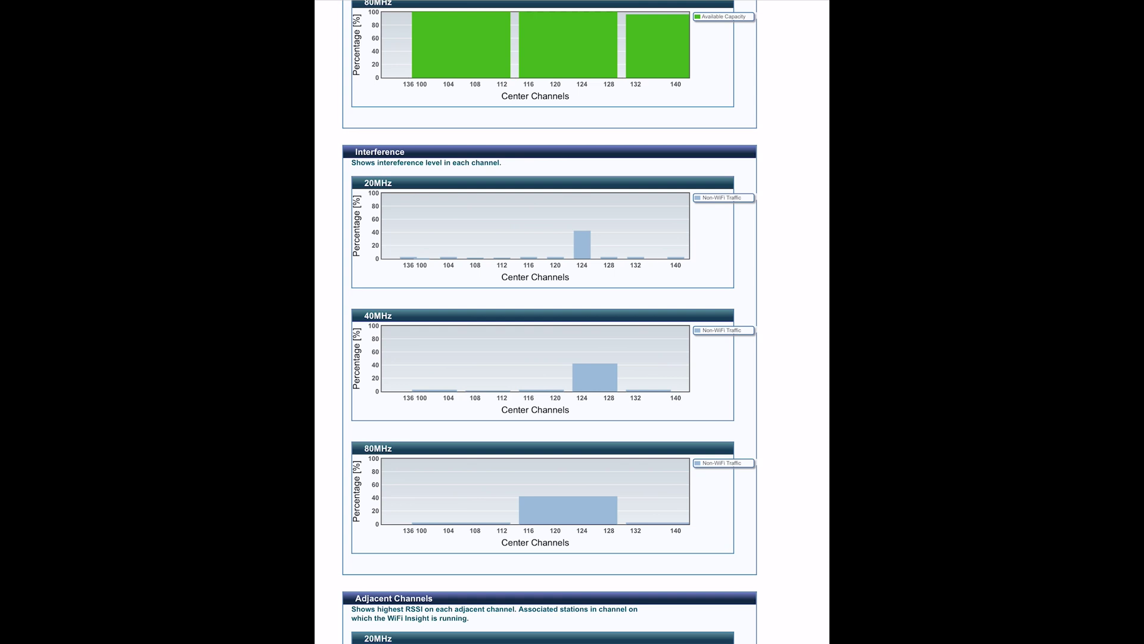
{"action": "scroll", "coordinate": [573, 322], "scroll_direction": "down", "scroll_amount": 4}
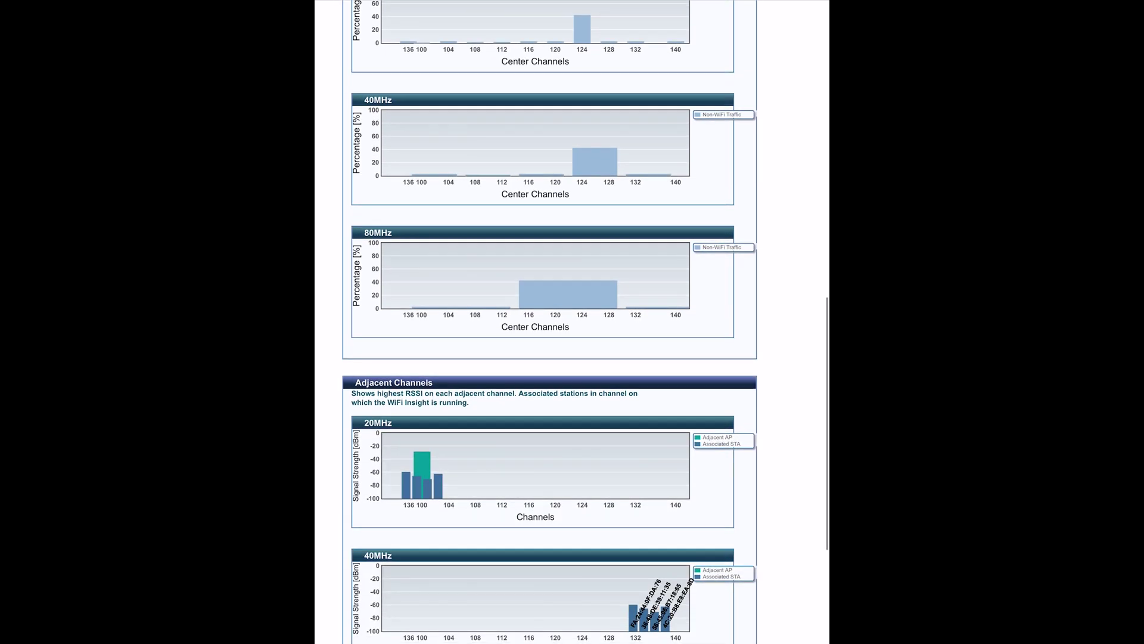
{"action": "scroll", "coordinate": [549, 322], "scroll_direction": "down", "scroll_amount": 3}
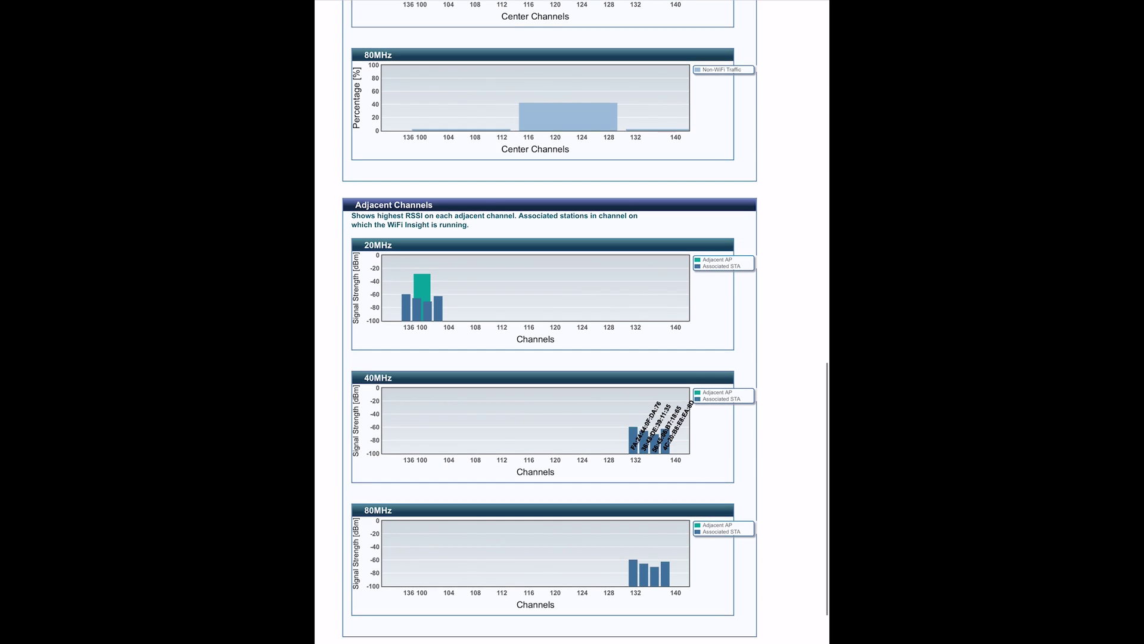
{"action": "scroll", "coordinate": [549, 322], "scroll_direction": "down", "scroll_amount": 1}
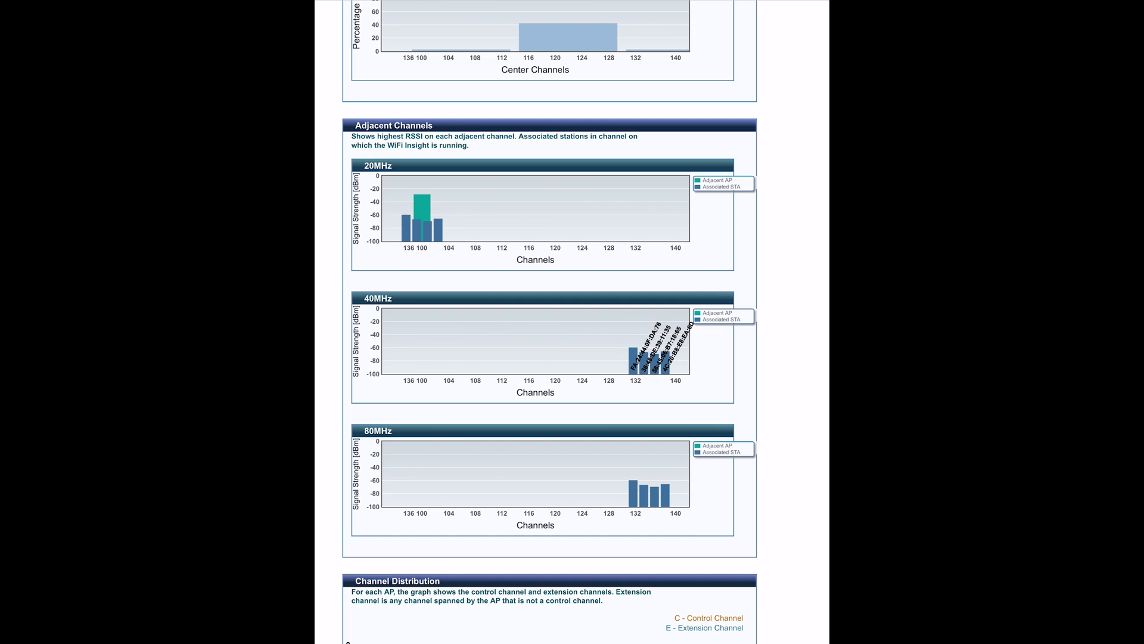
{"action": "scroll", "coordinate": [550, 322], "scroll_direction": "down", "scroll_amount": 1}
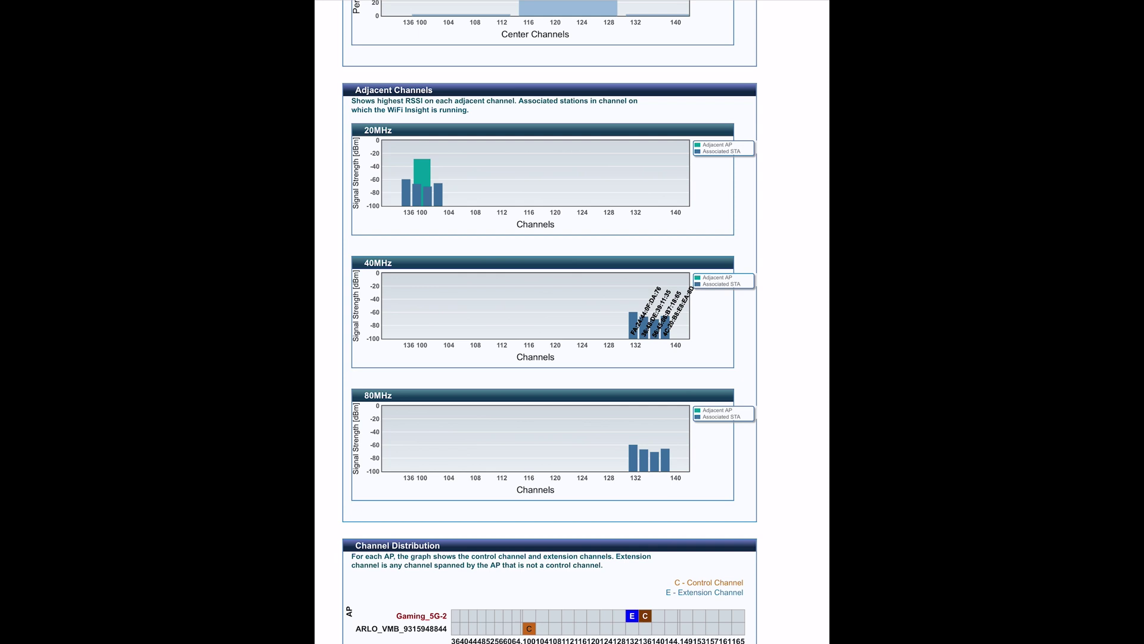
Step: Switch the channel statistics to 2.4 GHz - wifi_2g and review its current channel details and capacity charts
{"action": "scroll", "coordinate": [572, 322], "scroll_direction": "up", "scroll_amount": 9}
{"action": "scroll", "coordinate": [572, 322], "scroll_direction": "up", "scroll_amount": 10}
{"action": "scroll", "coordinate": [572, 322], "scroll_direction": "up", "scroll_amount": 1}
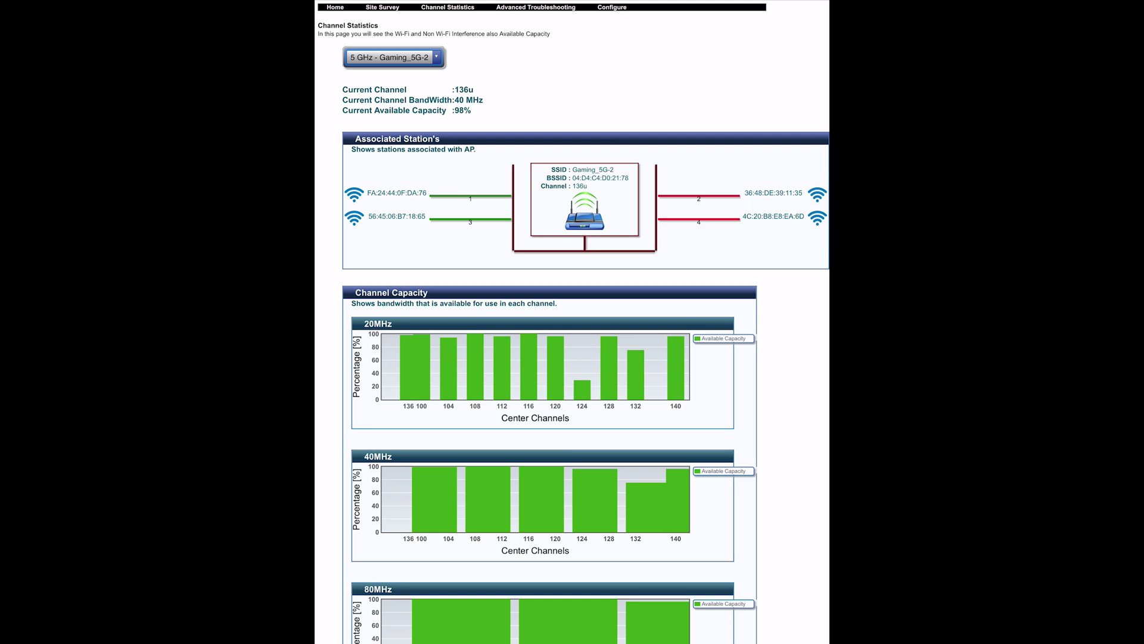
{"action": "left_click", "coordinate": [393, 57]}
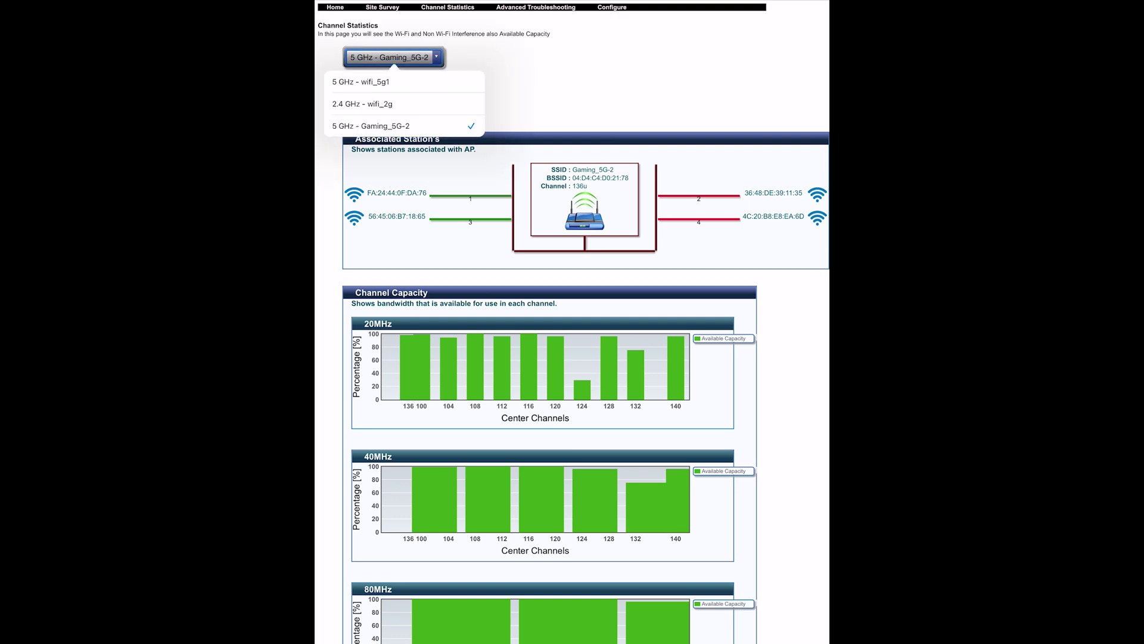
{"action": "left_click", "coordinate": [363, 104]}
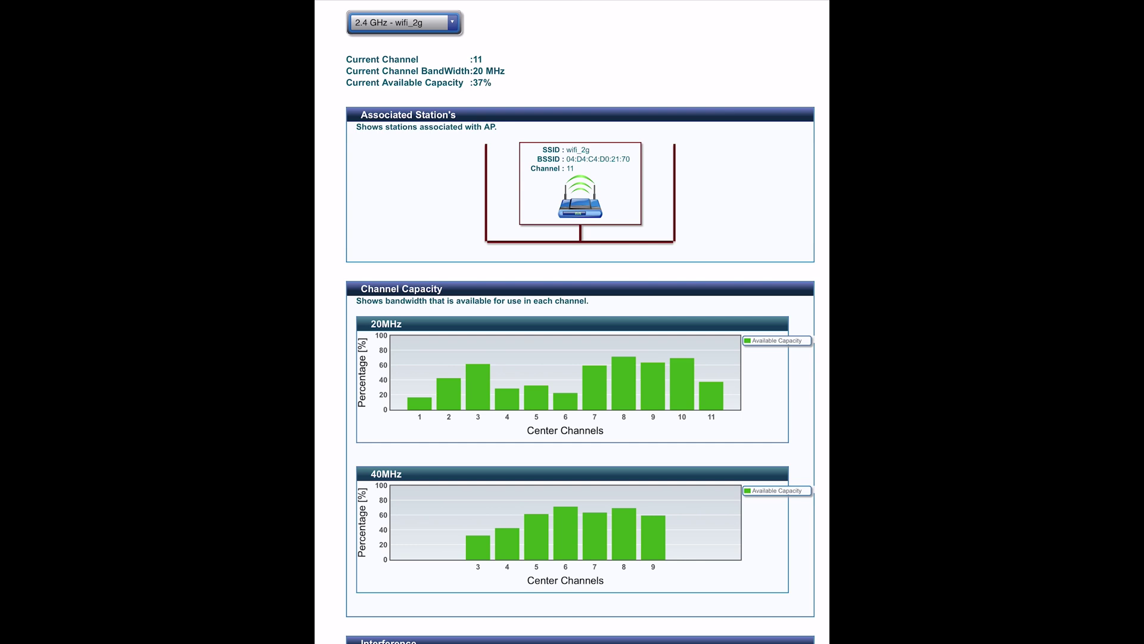
{"action": "scroll", "coordinate": [572, 322], "scroll_direction": "up", "scroll_amount": 2}
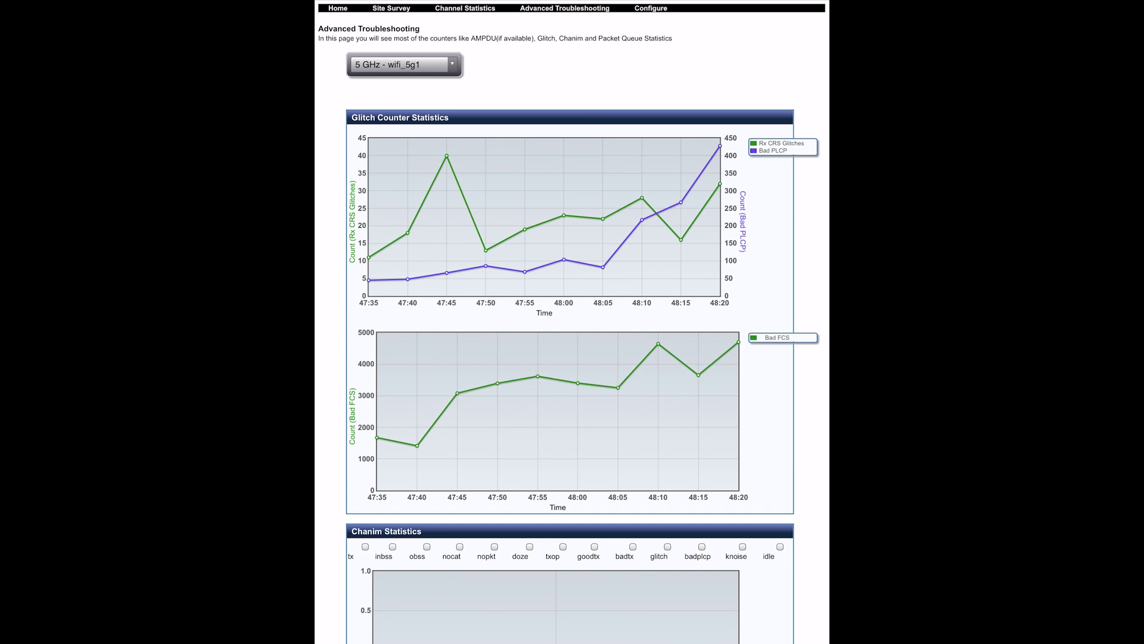
Step: Show the advanced troubleshooting counters for 2.4 GHz - wifi_2g and review the glitch, Chanim and associated station sections
{"action": "left_click", "coordinate": [403, 65]}
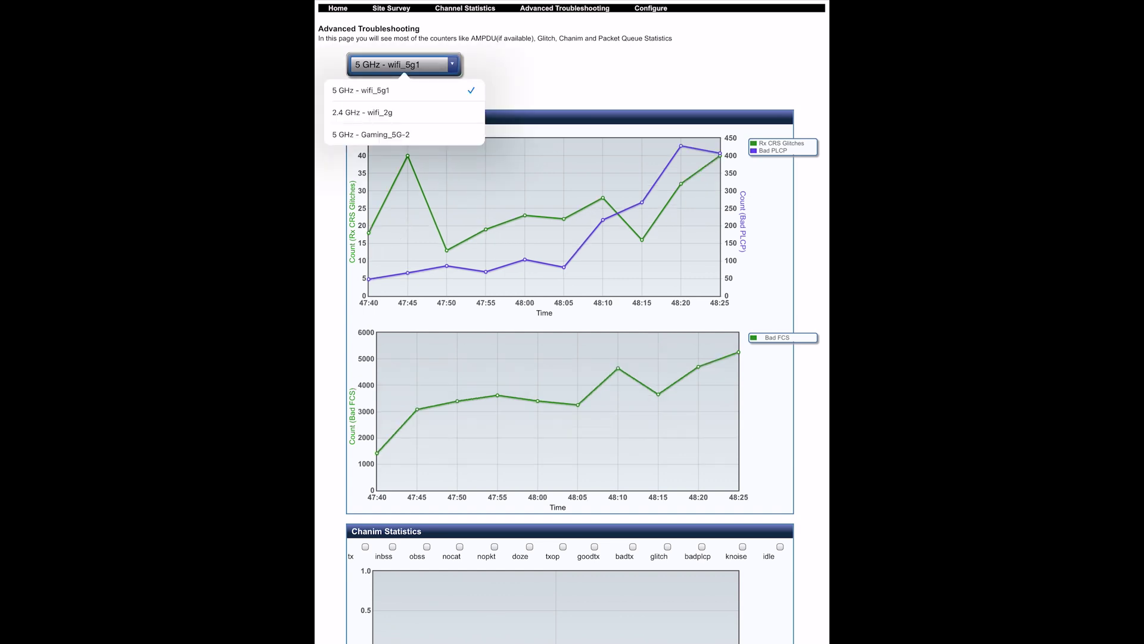
{"action": "left_click", "coordinate": [363, 112]}
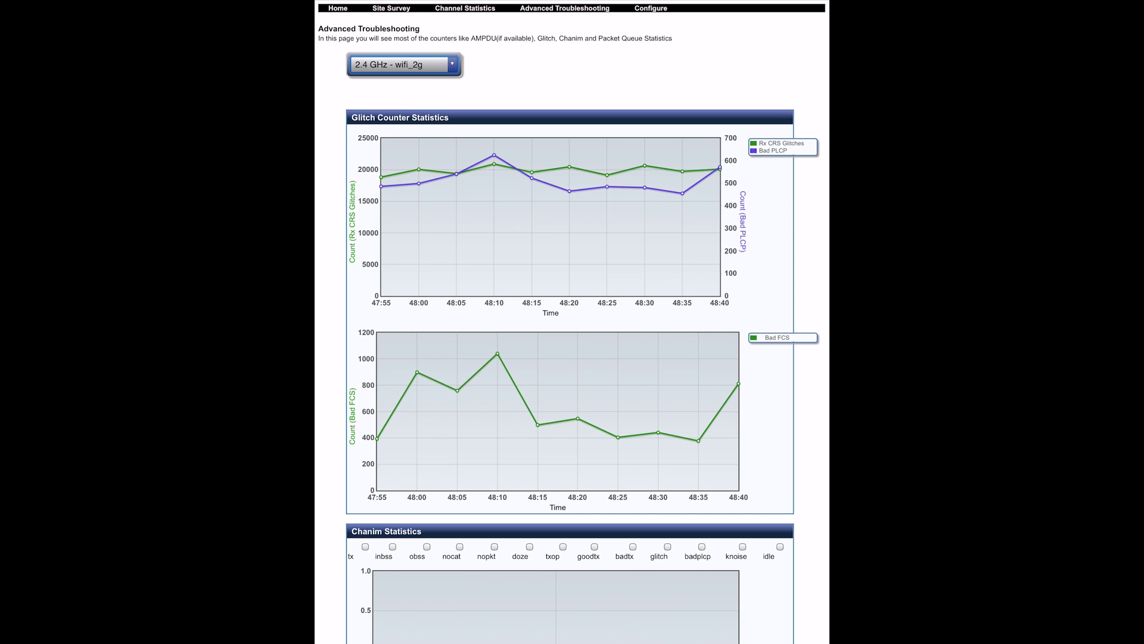
{"action": "scroll", "coordinate": [572, 322], "scroll_direction": "down", "scroll_amount": 1}
{"action": "scroll", "coordinate": [573, 322], "scroll_direction": "down", "scroll_amount": 4}
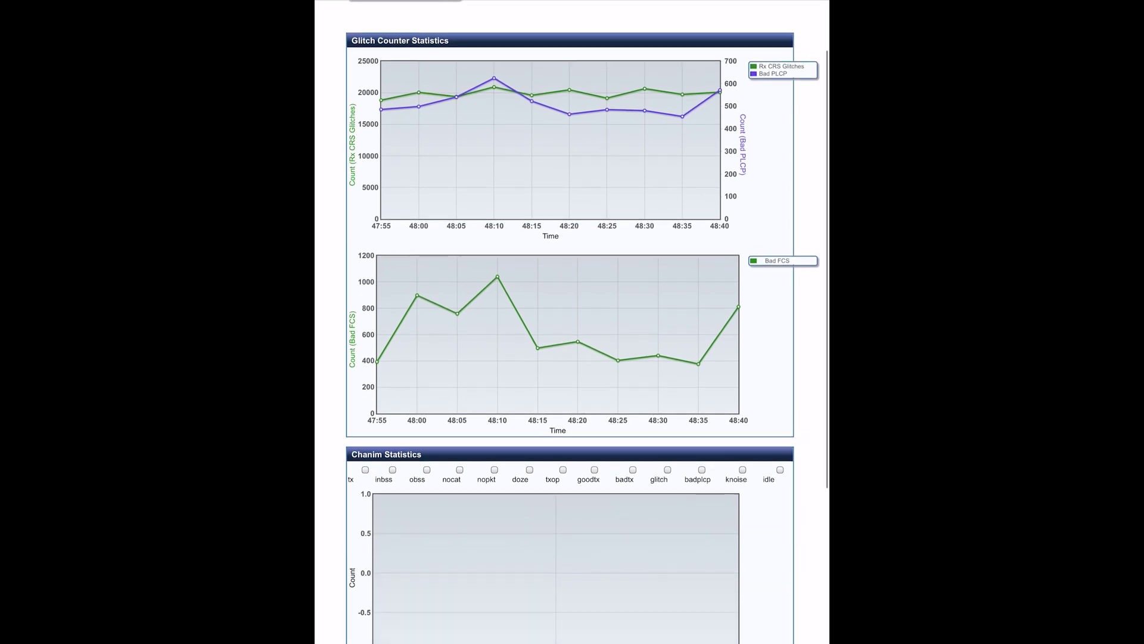
{"action": "scroll", "coordinate": [572, 322], "scroll_direction": "down", "scroll_amount": 2}
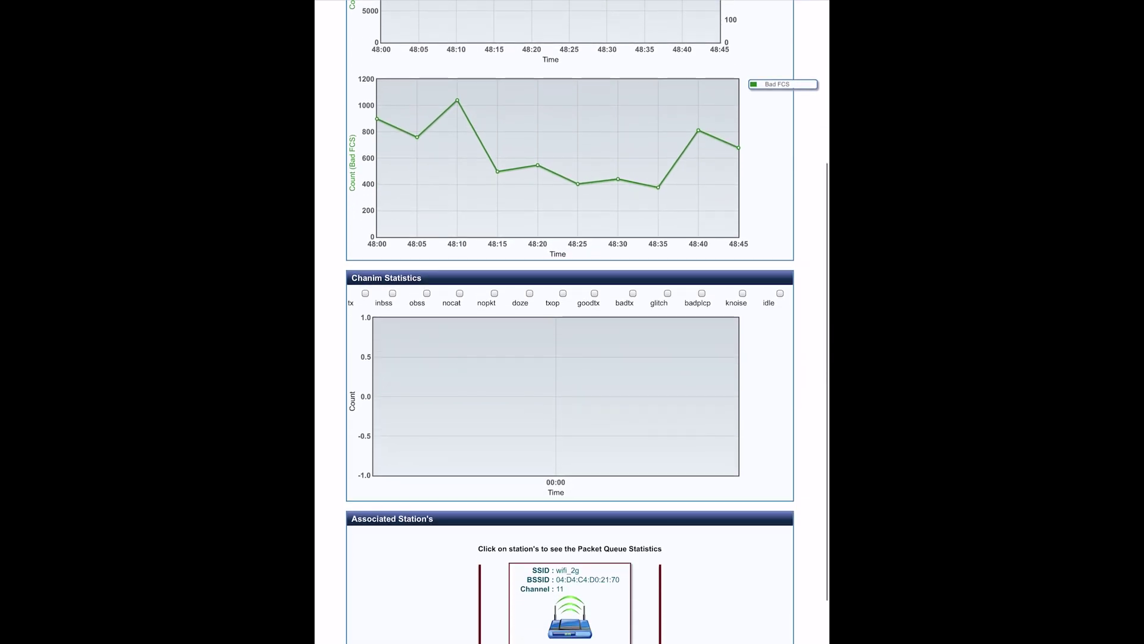
{"action": "scroll", "coordinate": [573, 322], "scroll_direction": "down", "scroll_amount": 1}
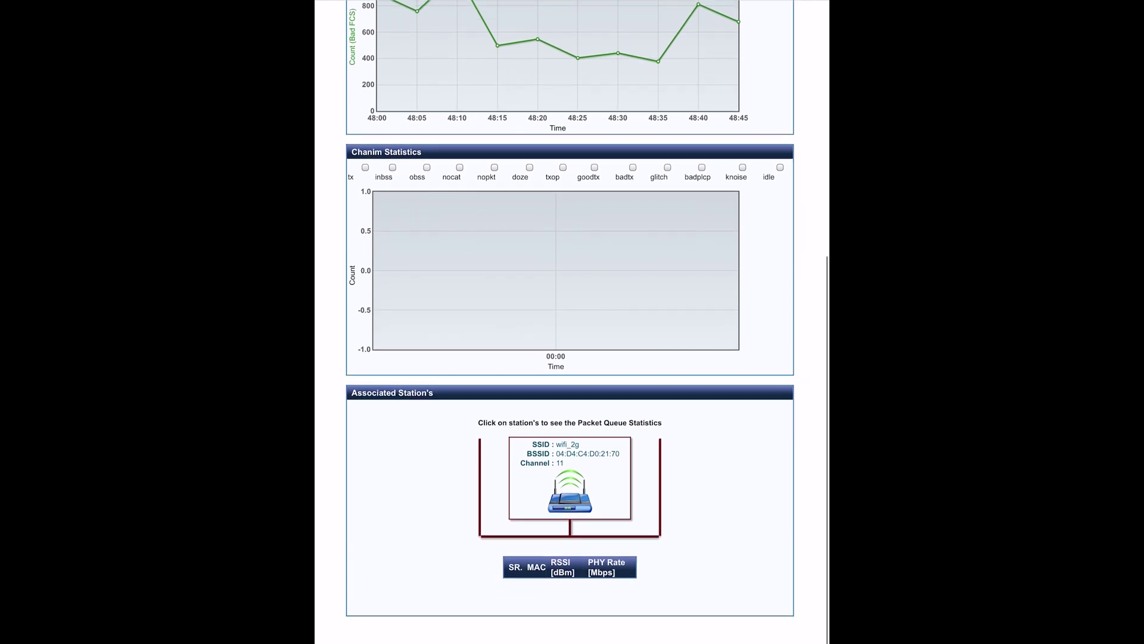
{"action": "scroll", "coordinate": [572, 322], "scroll_direction": "up", "scroll_amount": 1}
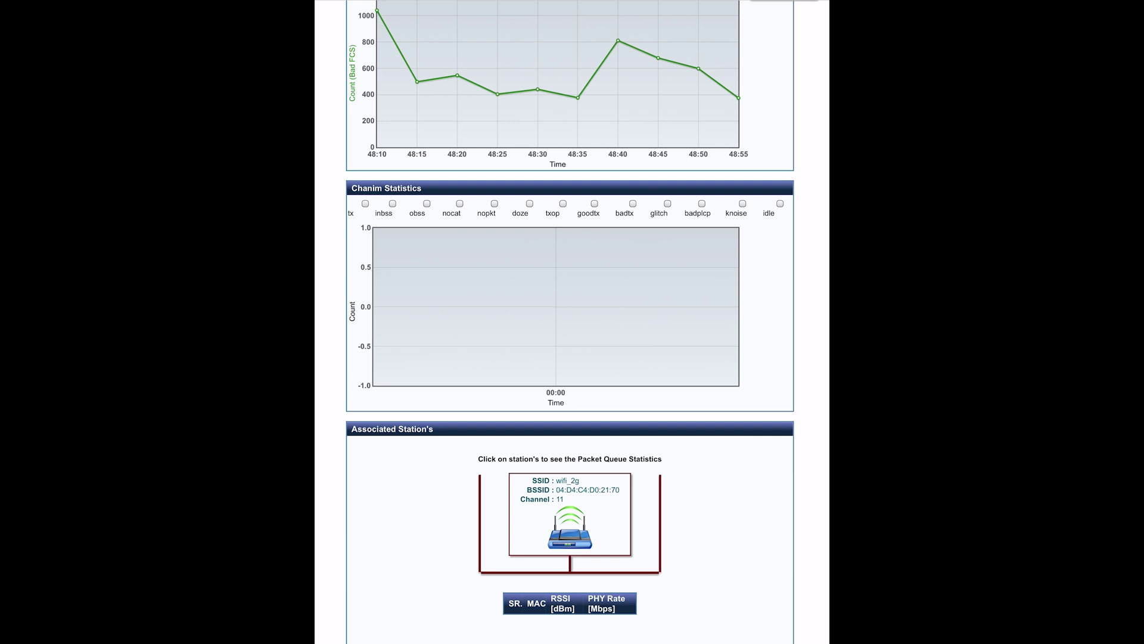
Step: Plot tx in the Chanim Statistics chart, and replace it with obss and nocat
{"action": "left_click", "coordinate": [365, 203]}
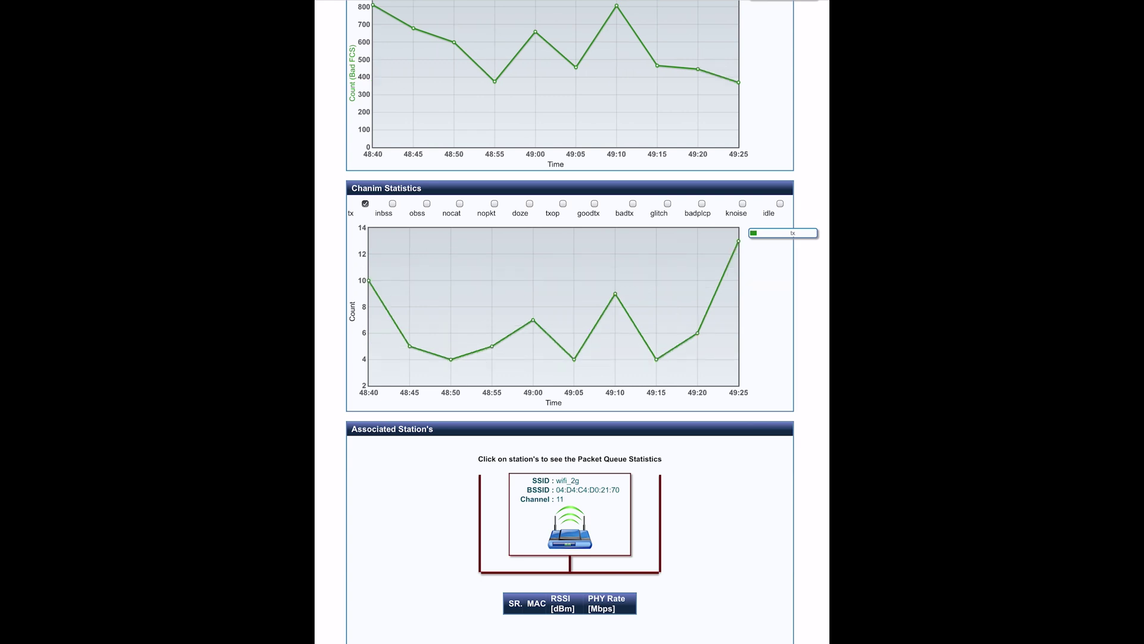
{"action": "left_click", "coordinate": [366, 203]}
{"action": "left_click", "coordinate": [427, 203]}
{"action": "left_click", "coordinate": [460, 204]}
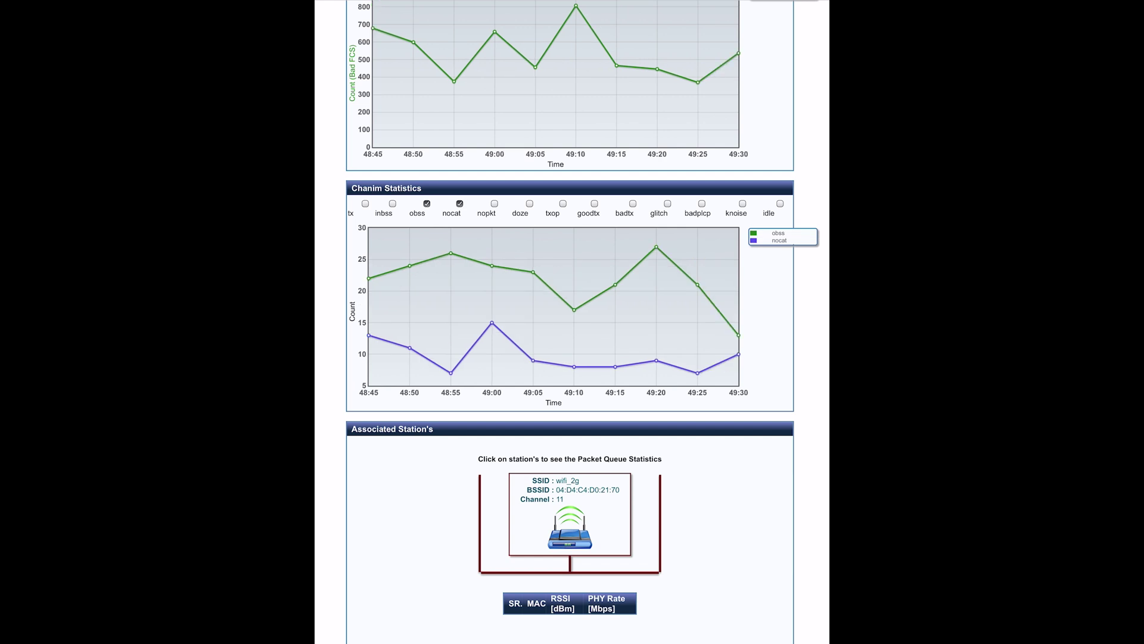
Step: Add glitch and txop to the Chanim Statistics plot for comparison, and clear glitch, txop and obss to leave only nocat
{"action": "left_click", "coordinate": [668, 203]}
{"action": "left_click", "coordinate": [562, 203]}
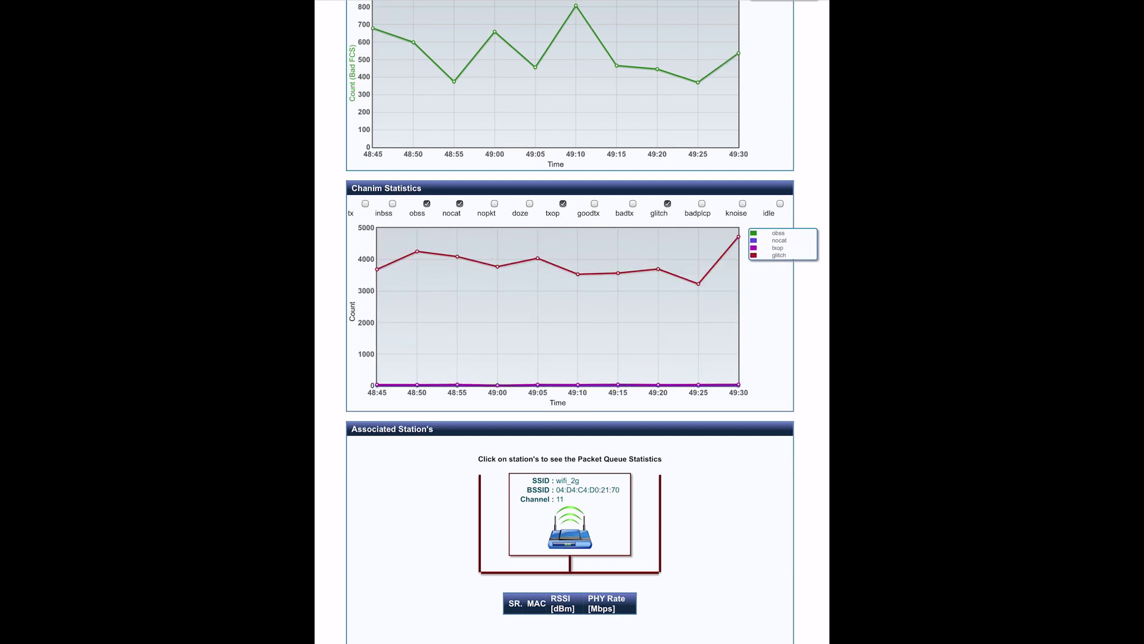
{"action": "left_click", "coordinate": [667, 203]}
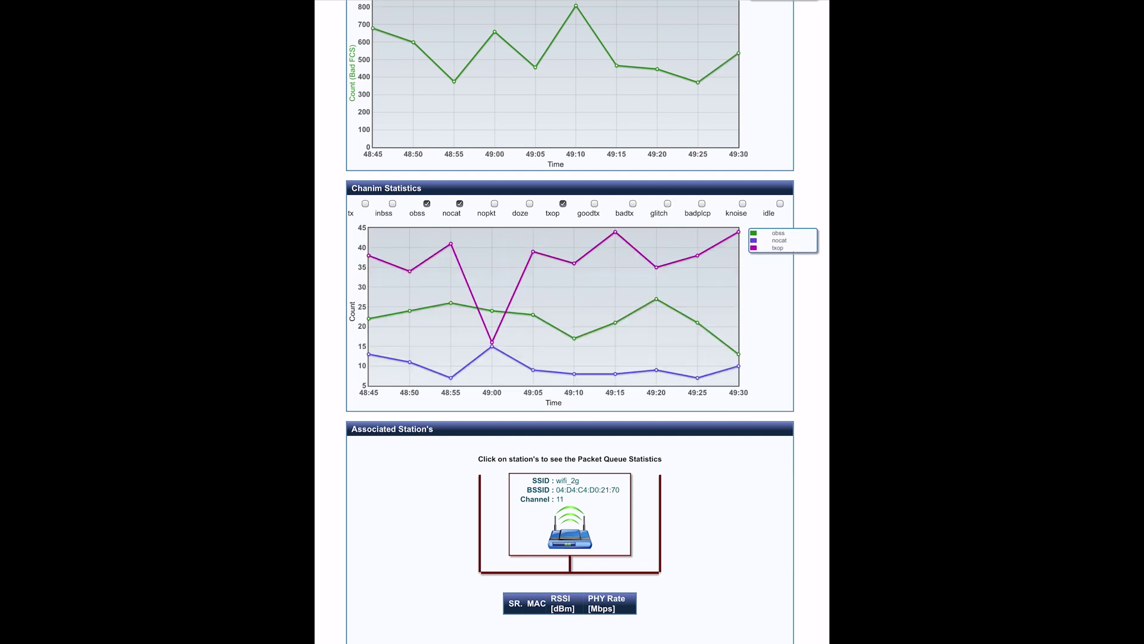
{"action": "left_click", "coordinate": [563, 203]}
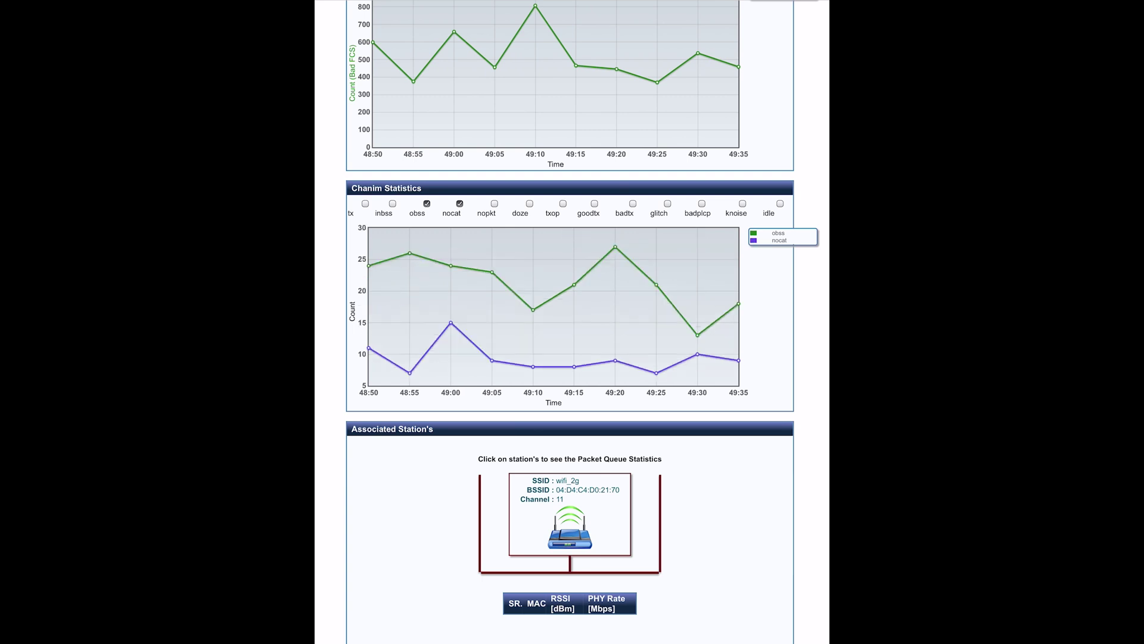
{"action": "left_click", "coordinate": [426, 204]}
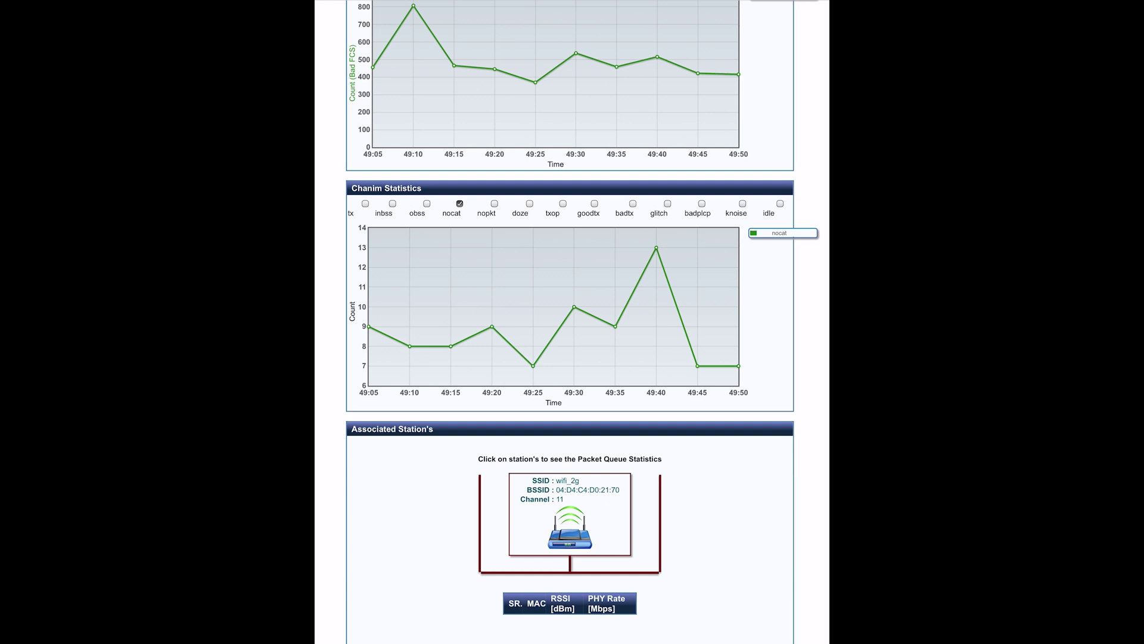
{"action": "scroll", "coordinate": [572, 321], "scroll_direction": "up", "scroll_amount": 6}
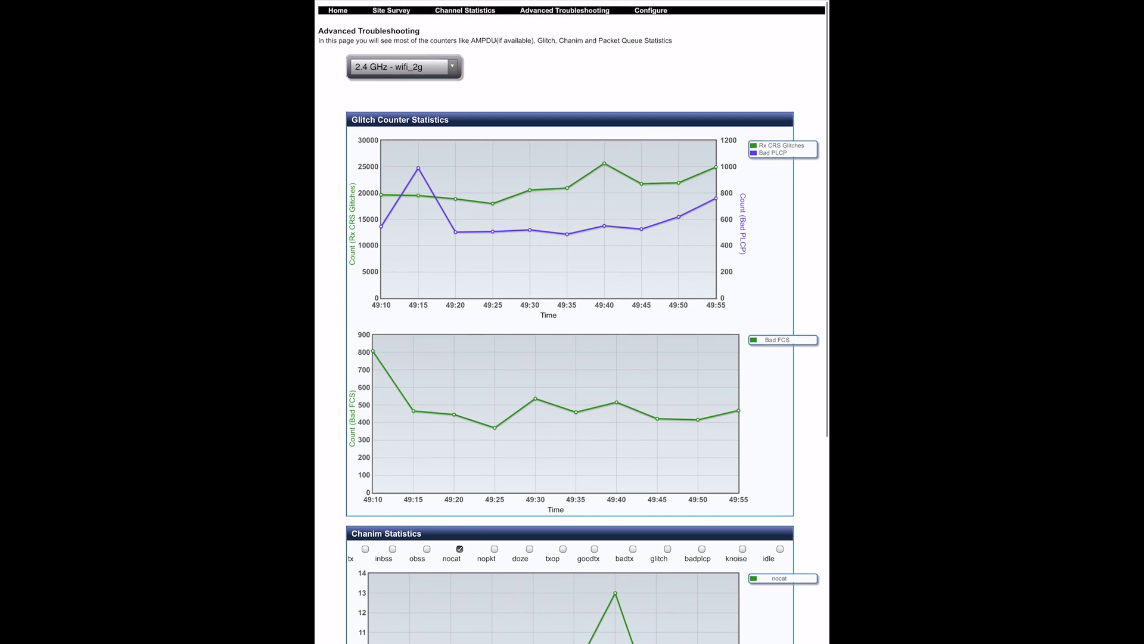